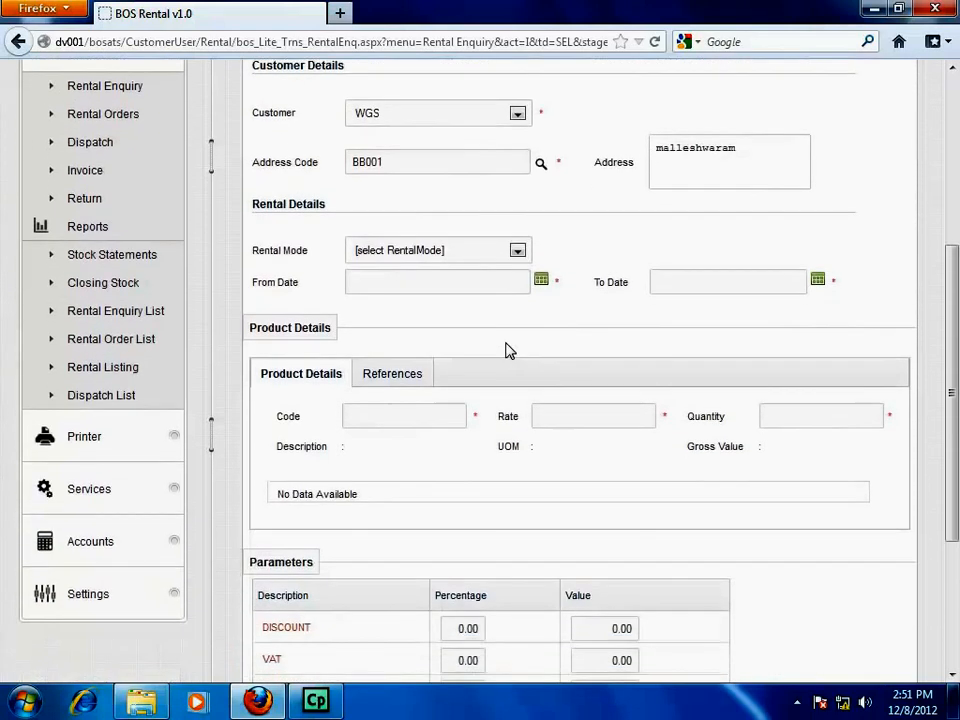
Set the enquiry's rental mode to Monthly with a rental period from 01/12/2012 to 31/12/2012
click(510, 256)
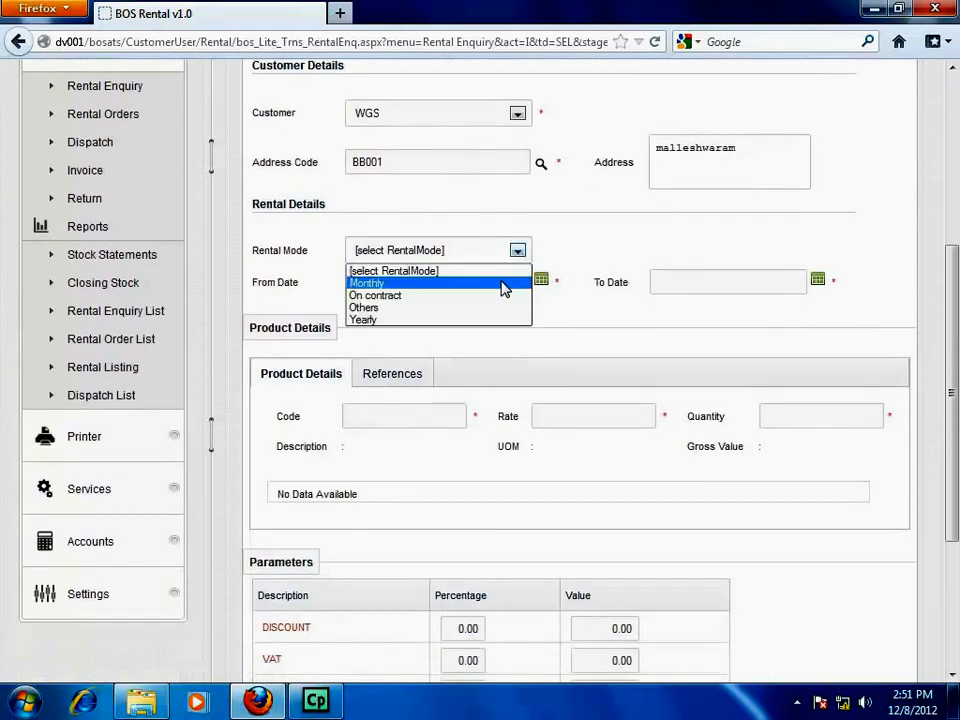
click(505, 283)
click(541, 282)
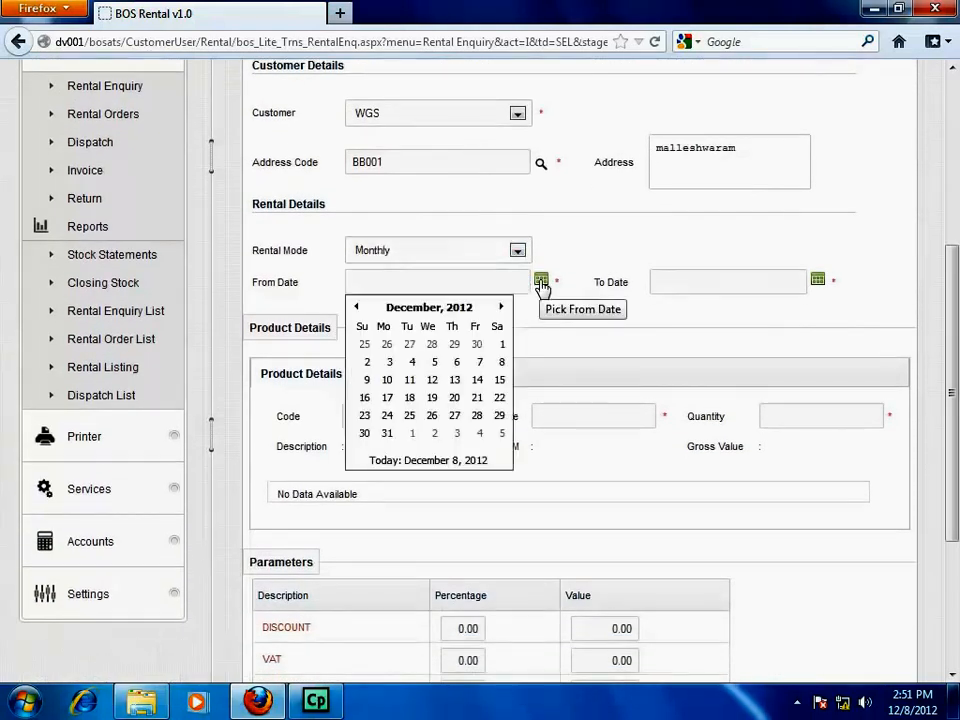
click(501, 346)
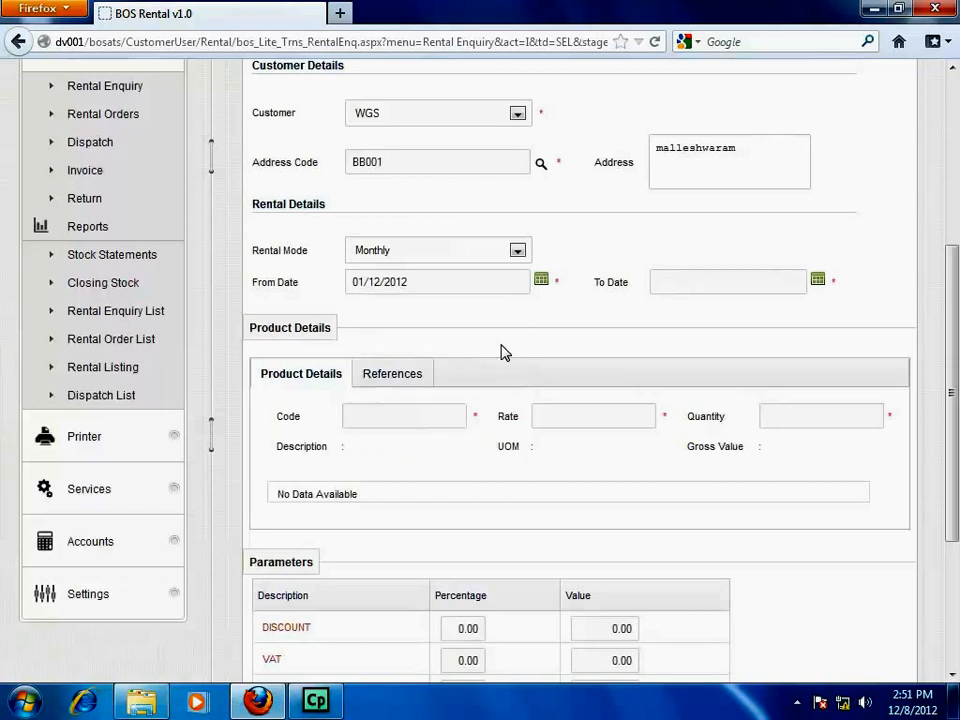
click(818, 283)
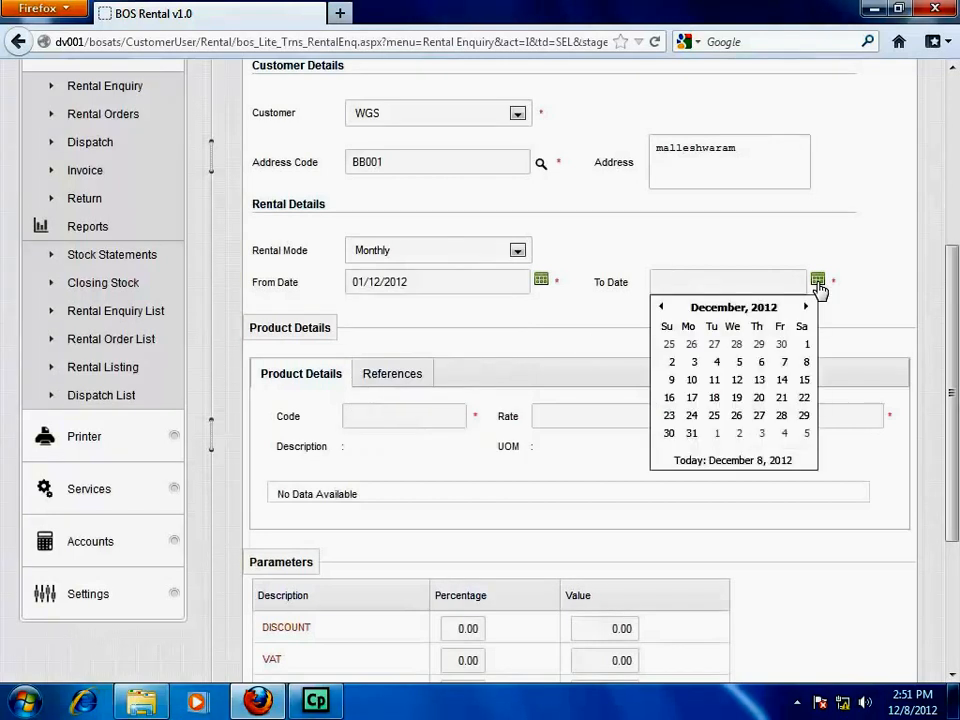
click(691, 435)
Add the product ACAC001 (ACER VERITON M200 DESK TOP) to the enquiry with quantity 1
click(405, 418)
scroll(405, 440, down, 1)
text(ACER)
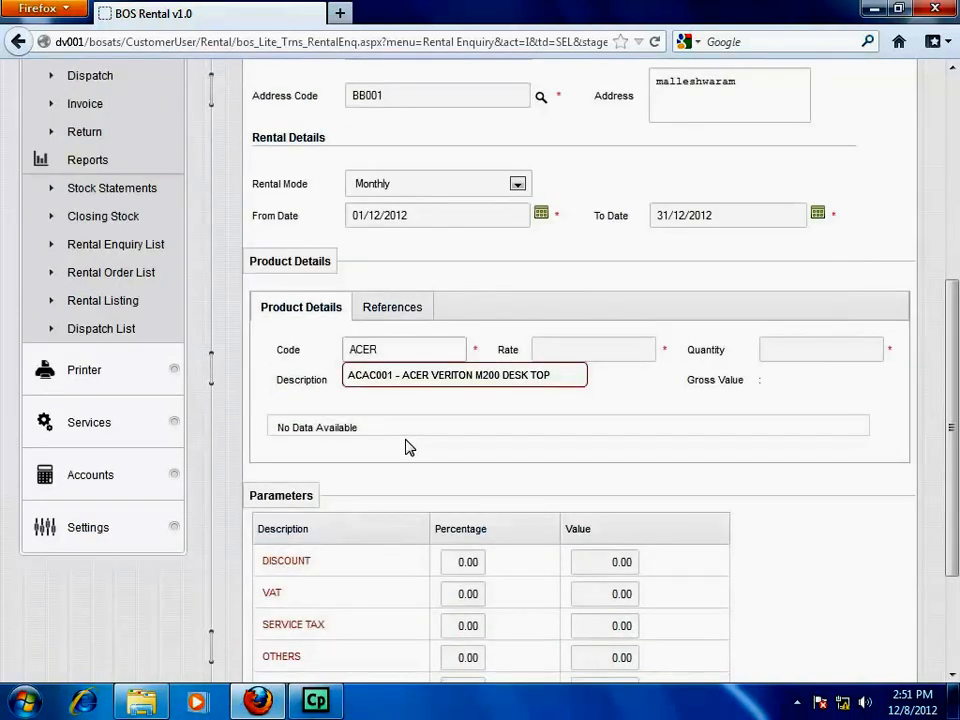
key(Down)
key(Return)
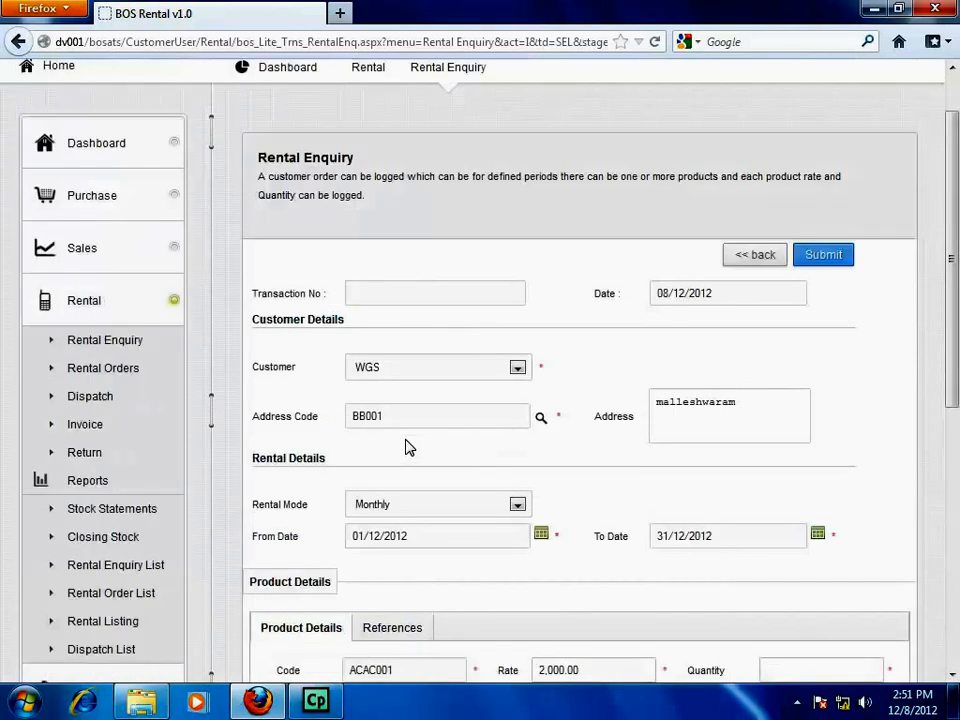
key(Return)
Set the DISCOUNT, VAT, SERVICE TAX and OTHERS percentages to 2 each and submit the rental enquiry
scroll(408, 447, down, 10)
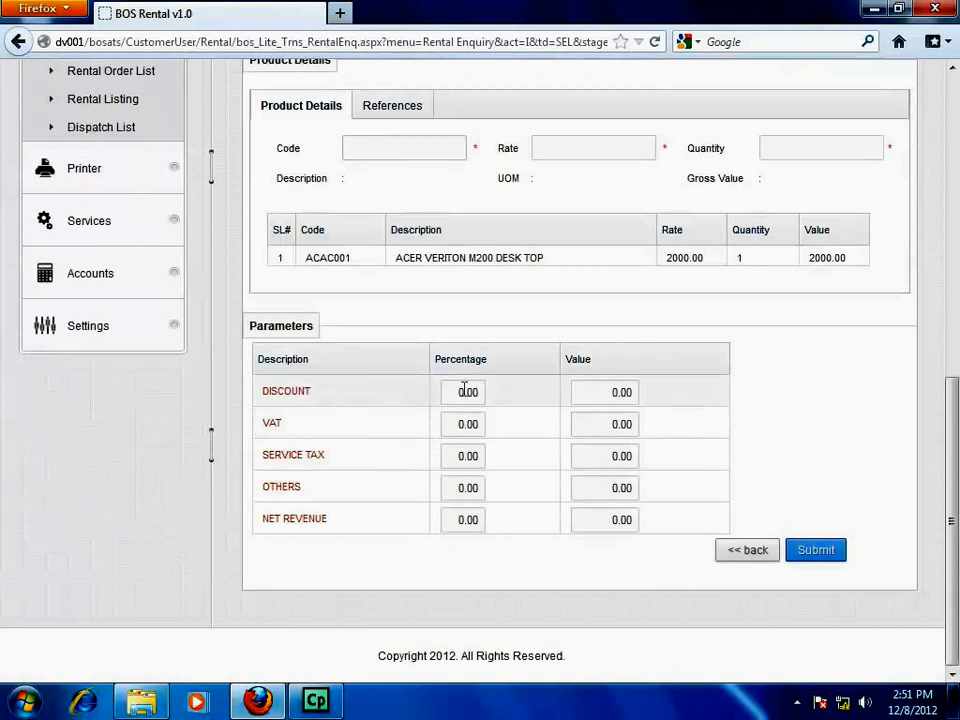
click(464, 391)
text(2)
key(Tab)
key(Tab)
text(2)
key(Tab)
key(Tab)
text(2)
key(Tab)
key(Tab)
text(2)
key(Tab)
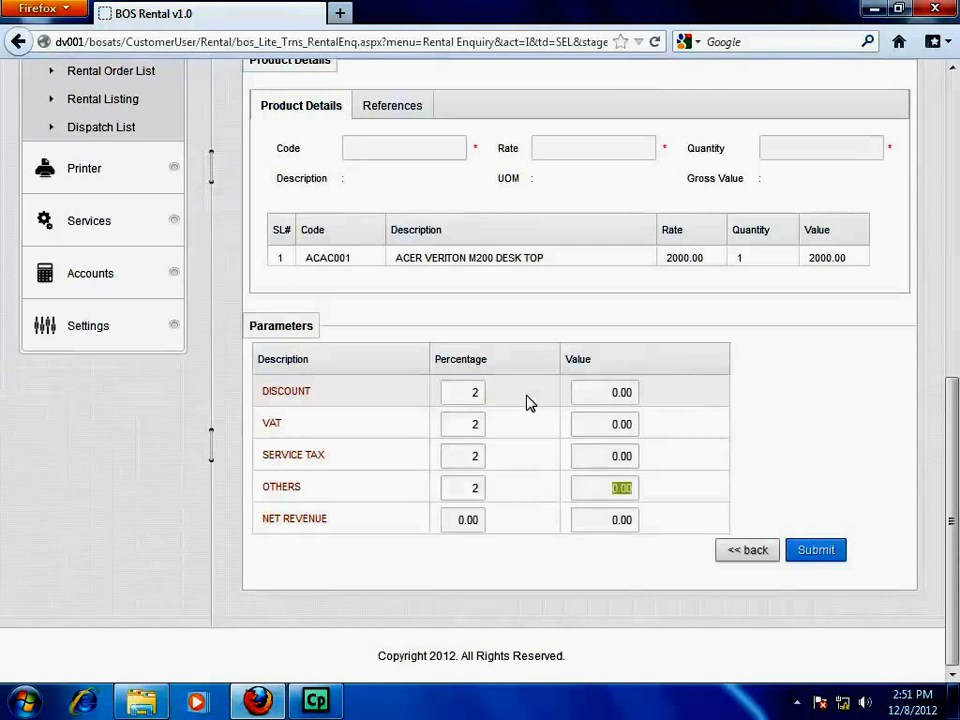
click(821, 551)
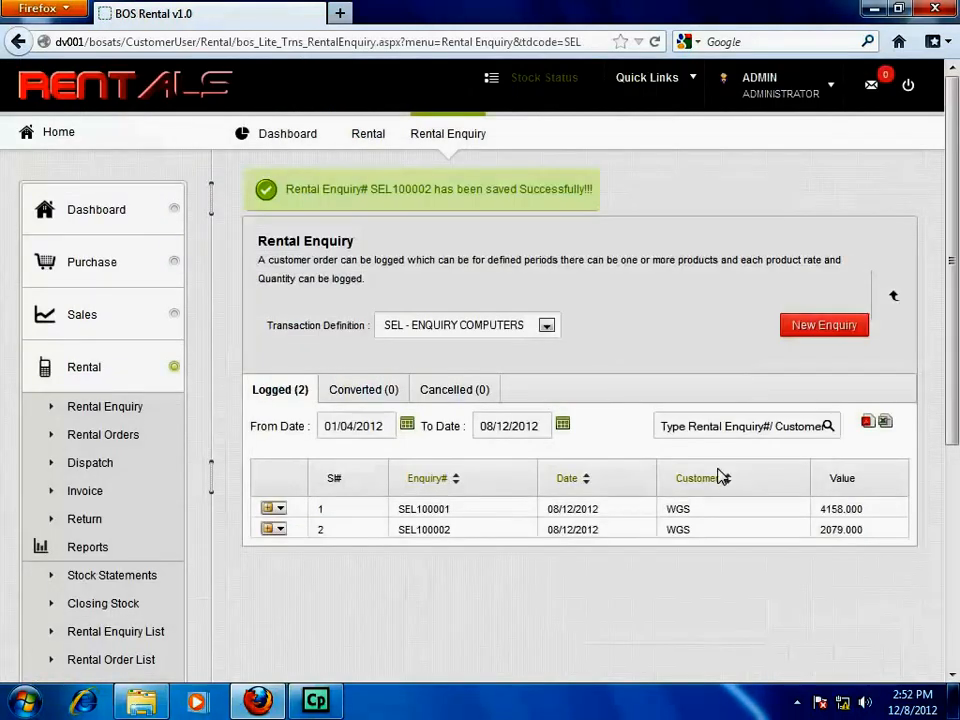
Convert the second logged rental enquiry into a rental order
click(280, 530)
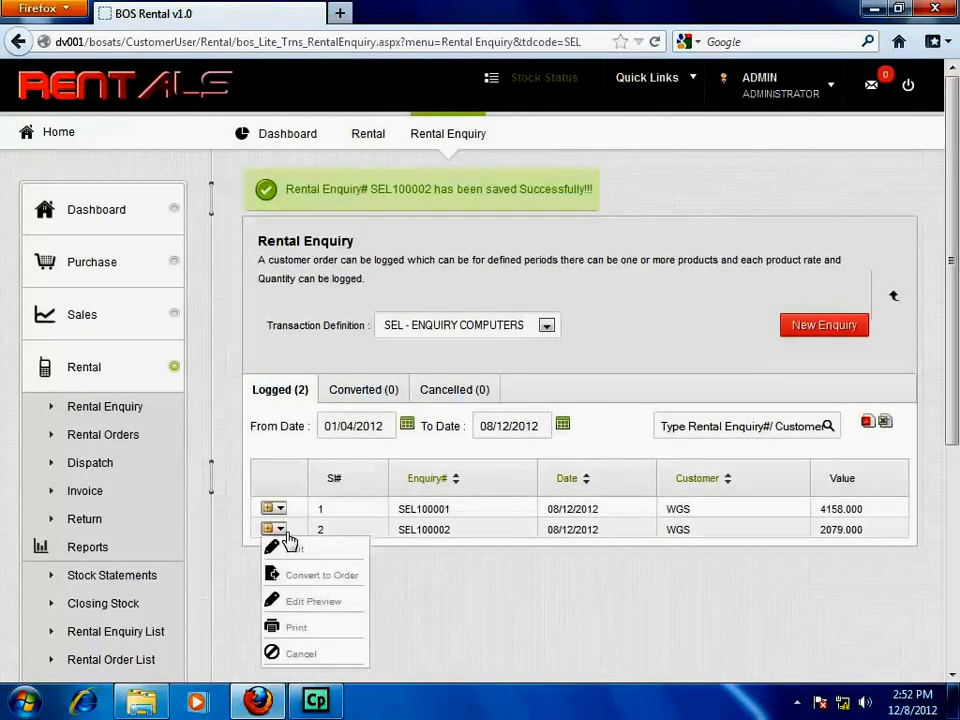
click(308, 578)
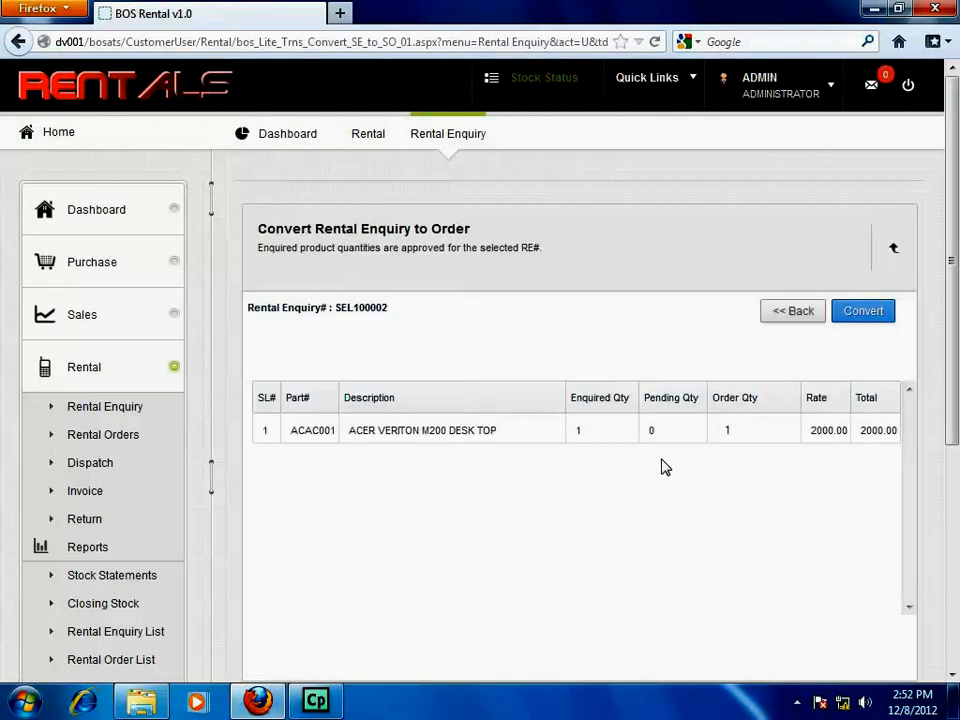
click(864, 312)
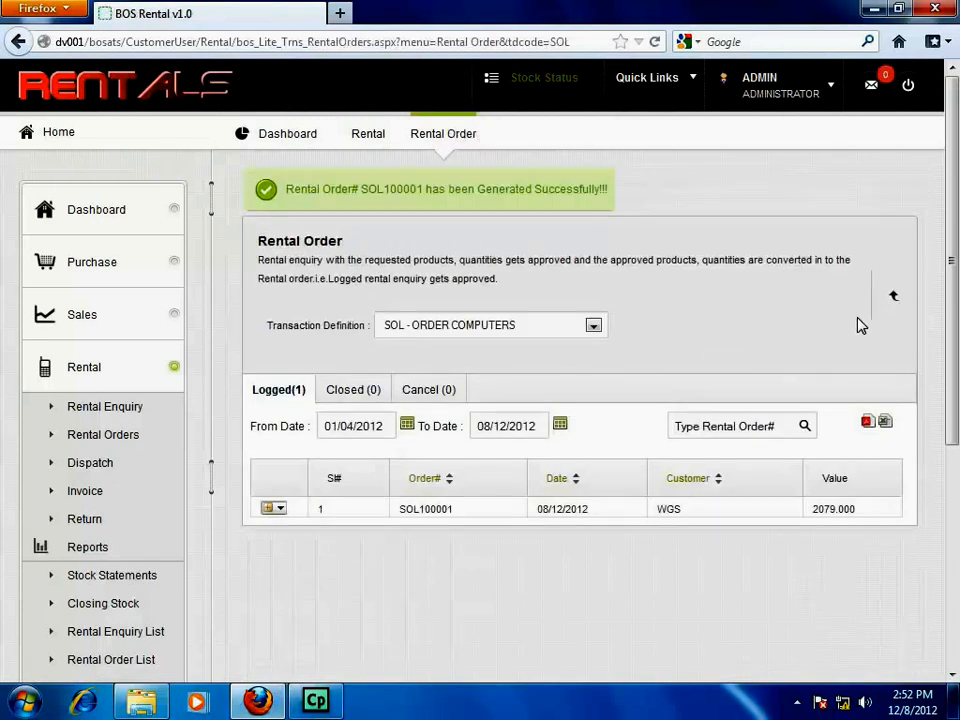
Allocate the logged rental order with an order quantity of 1 from batch GR0100004 and submit the allocation
click(82, 444)
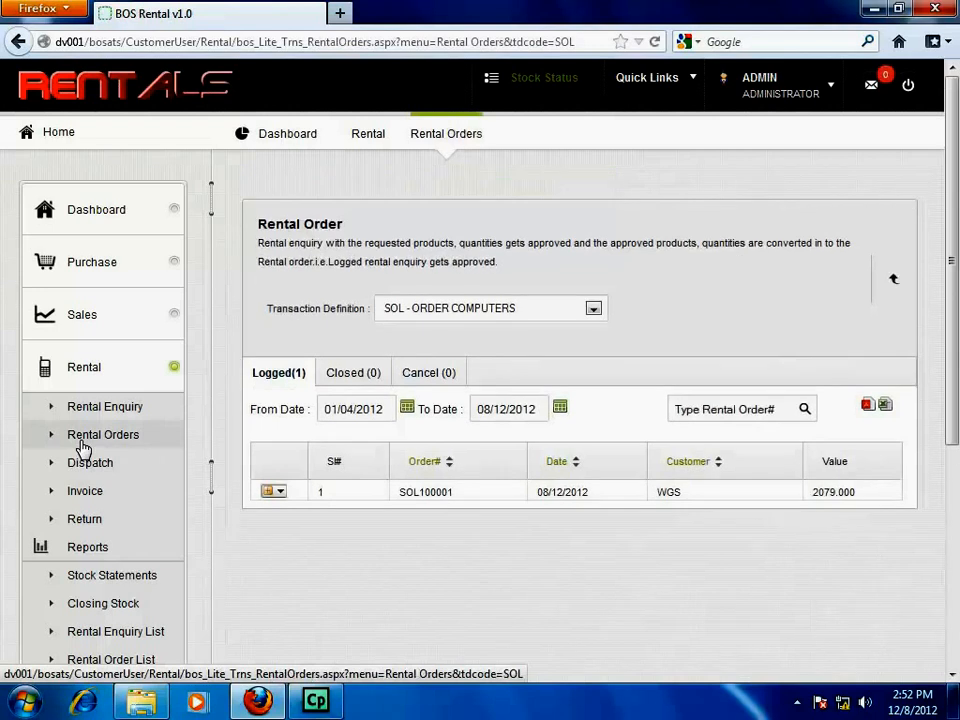
click(274, 491)
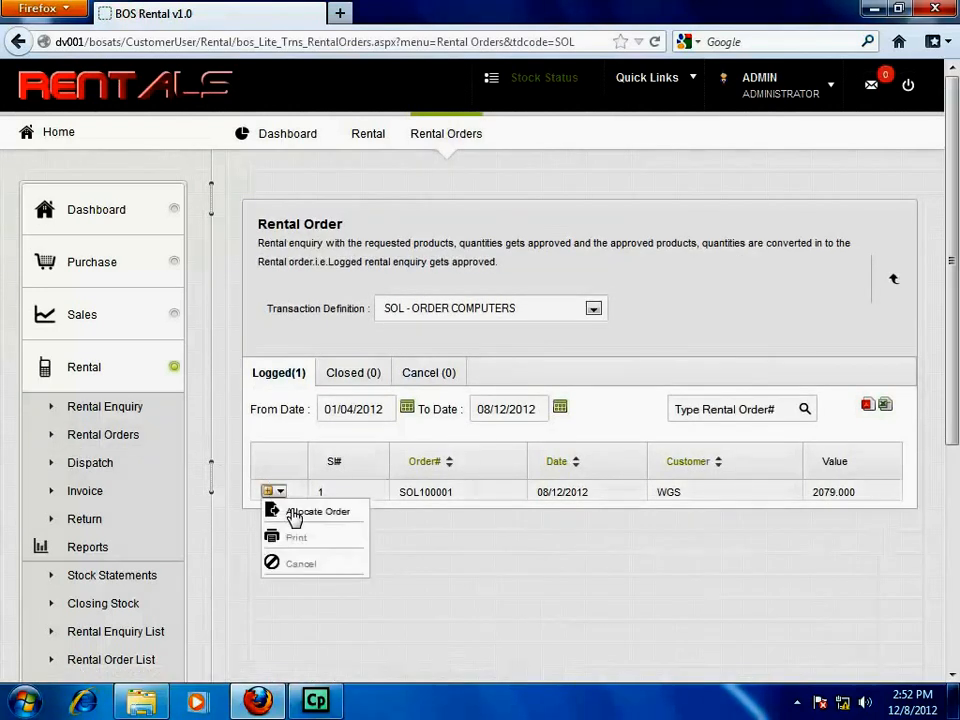
click(297, 517)
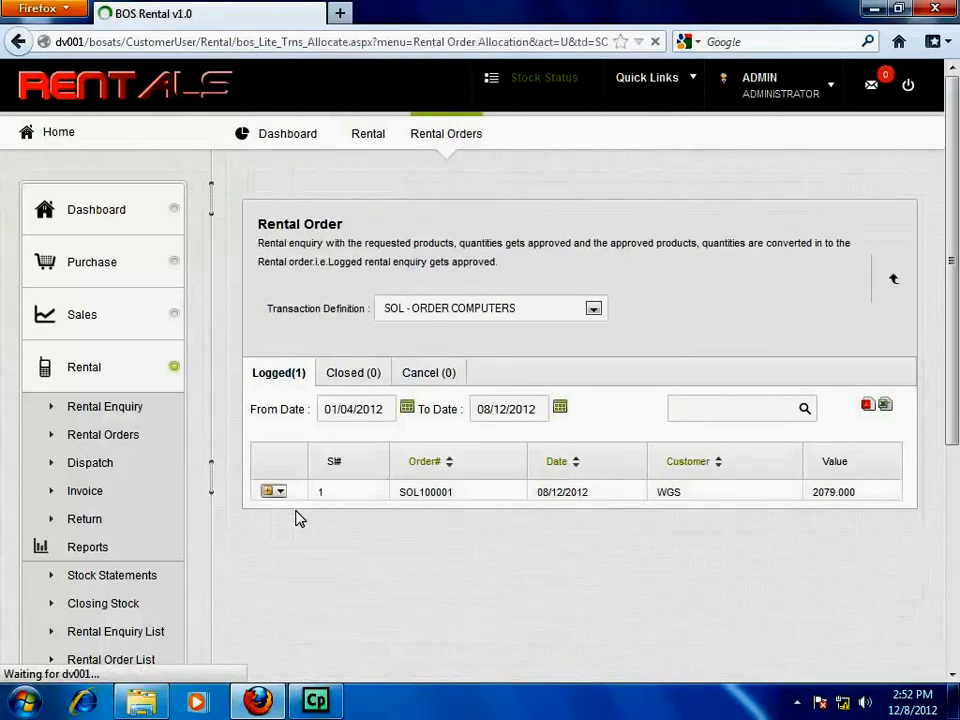
click(690, 495)
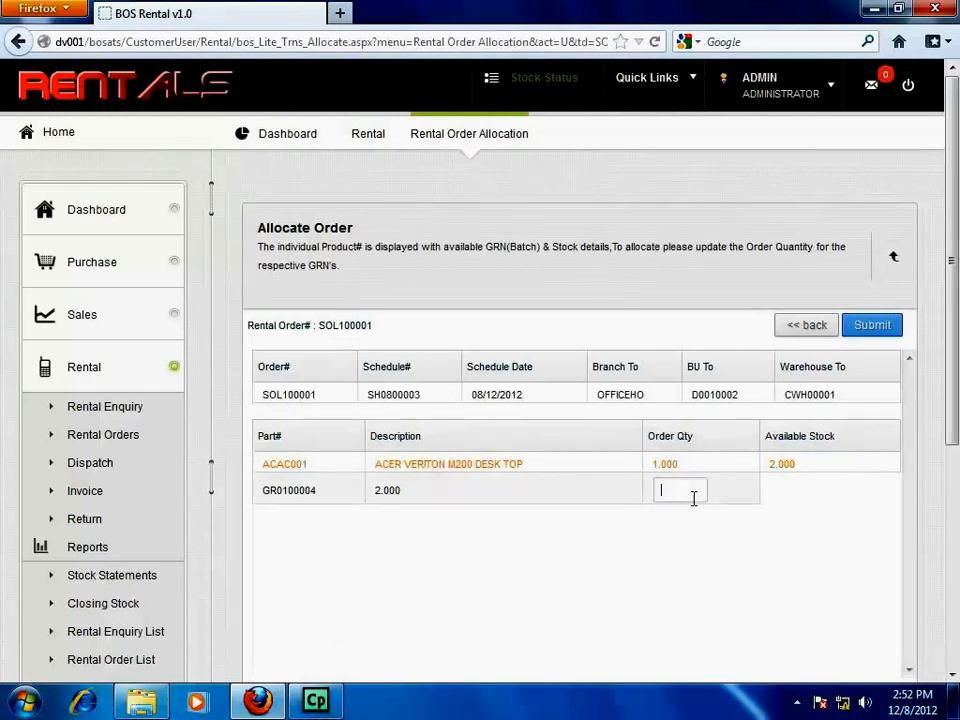
text(1)
click(876, 331)
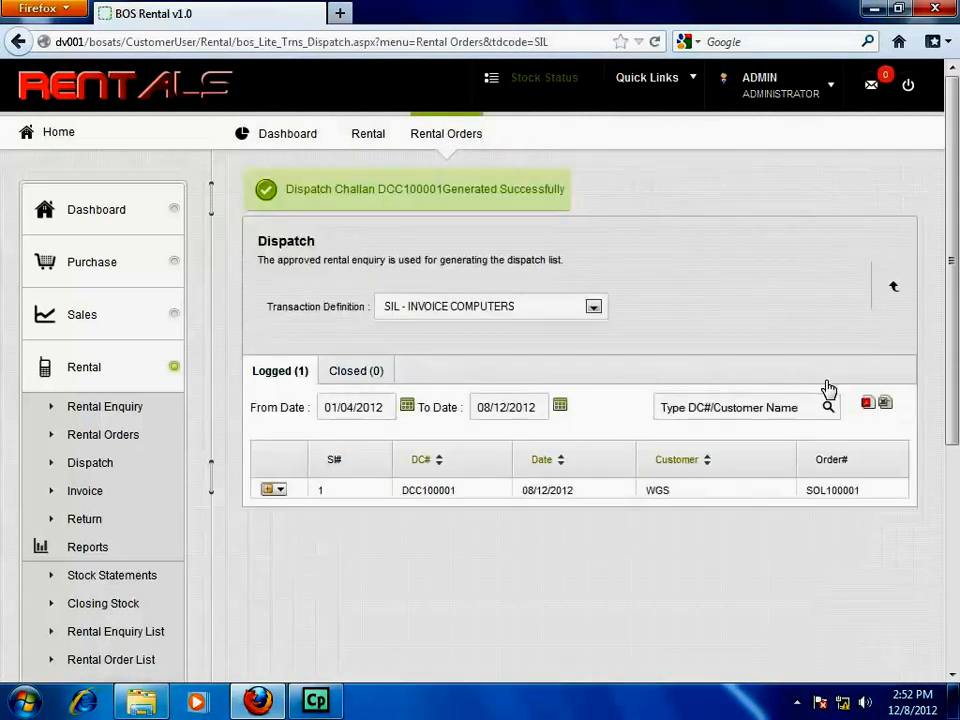
Assign serial 001-01 to the product ACAC001 on the logged dispatch and save it
click(275, 490)
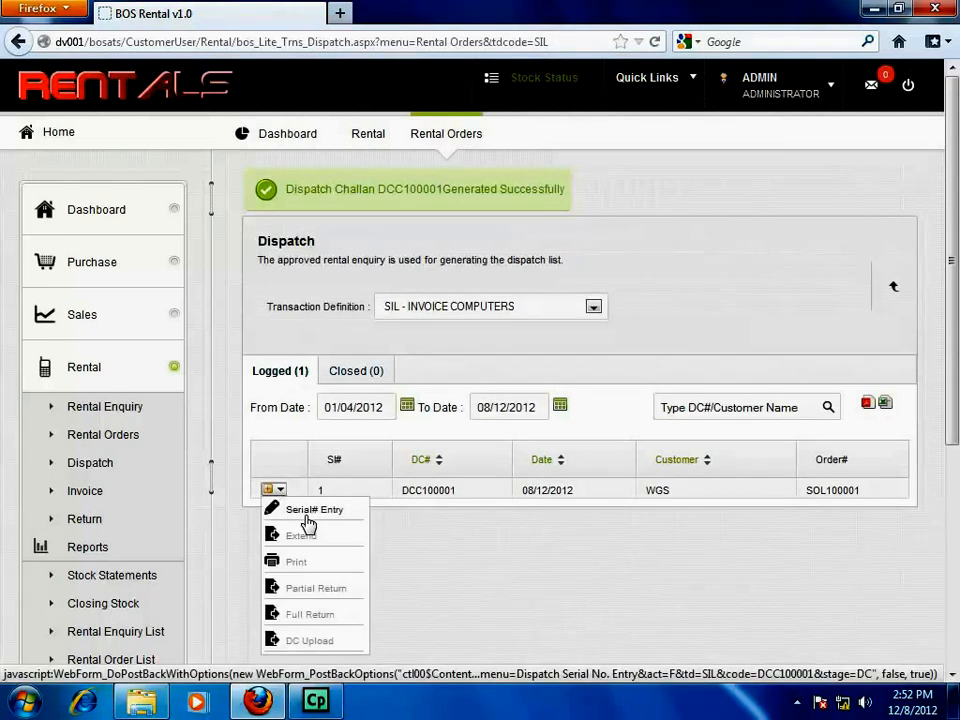
click(307, 514)
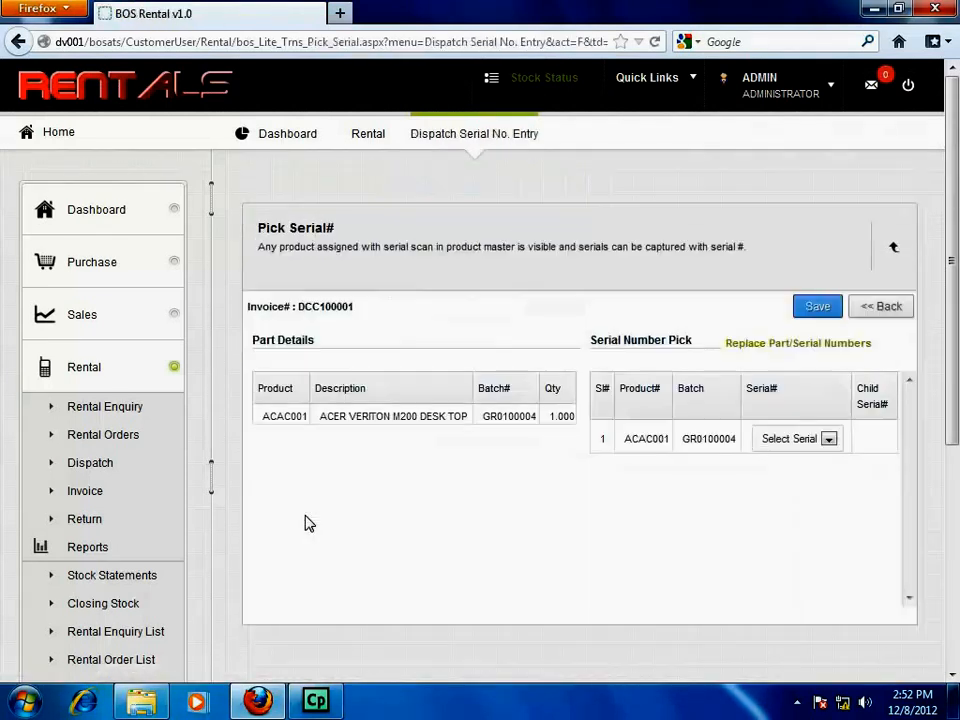
click(829, 440)
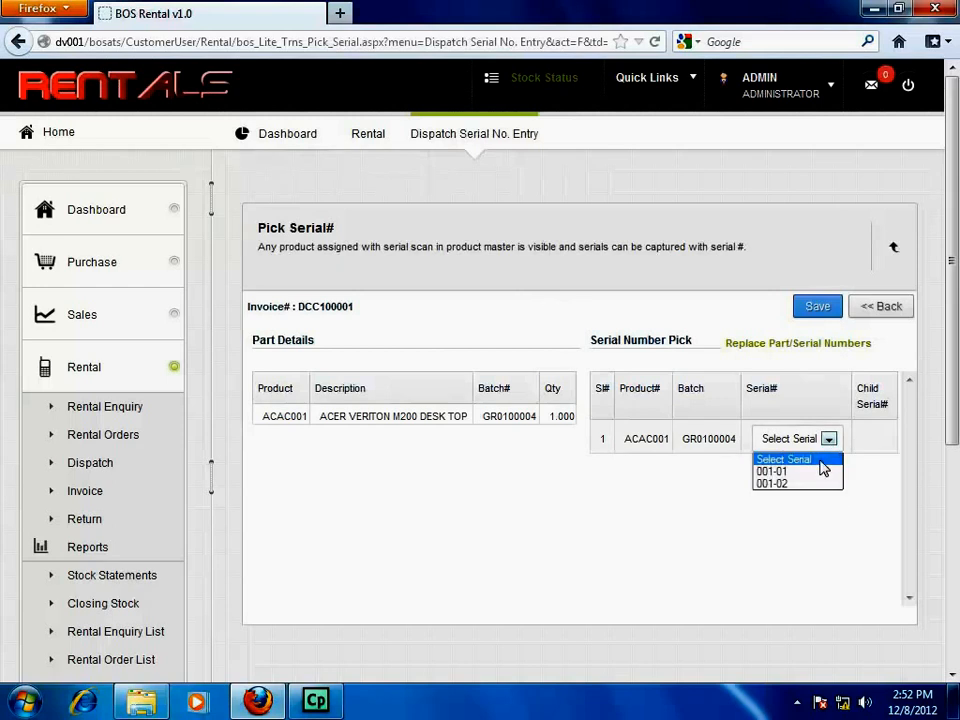
click(820, 472)
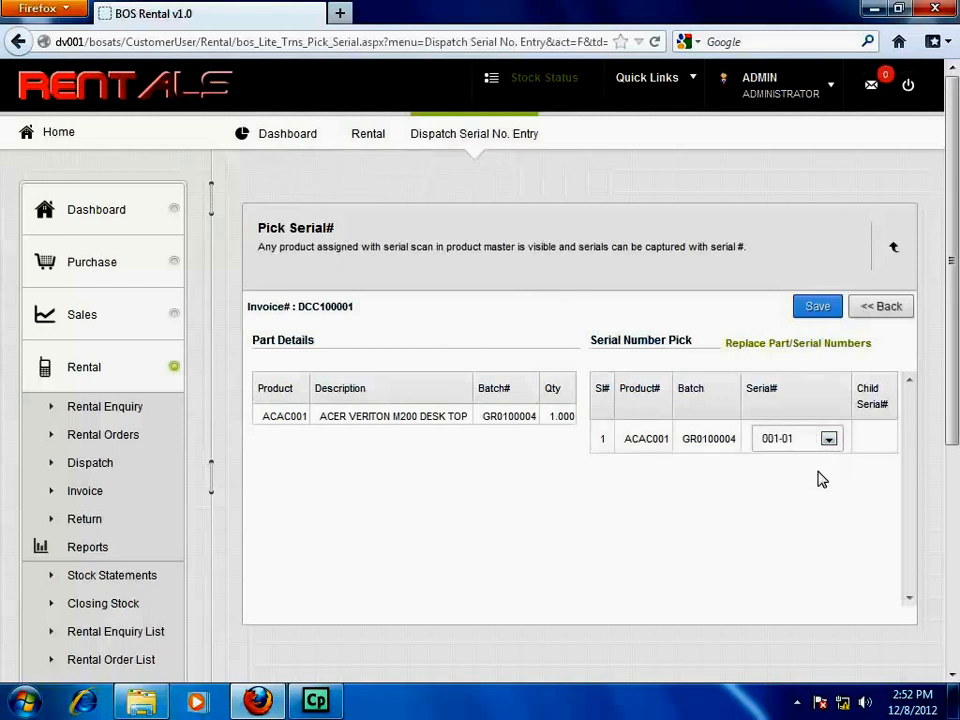
click(818, 313)
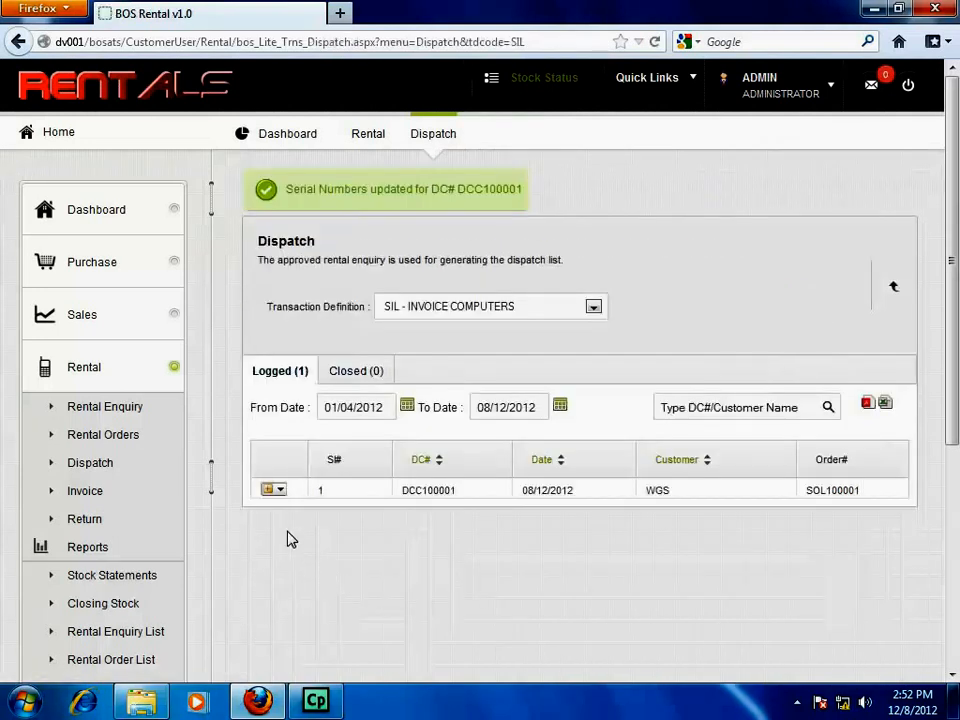
Extend the dispatch's rental period to 31/01/2013 and save the extension
click(275, 490)
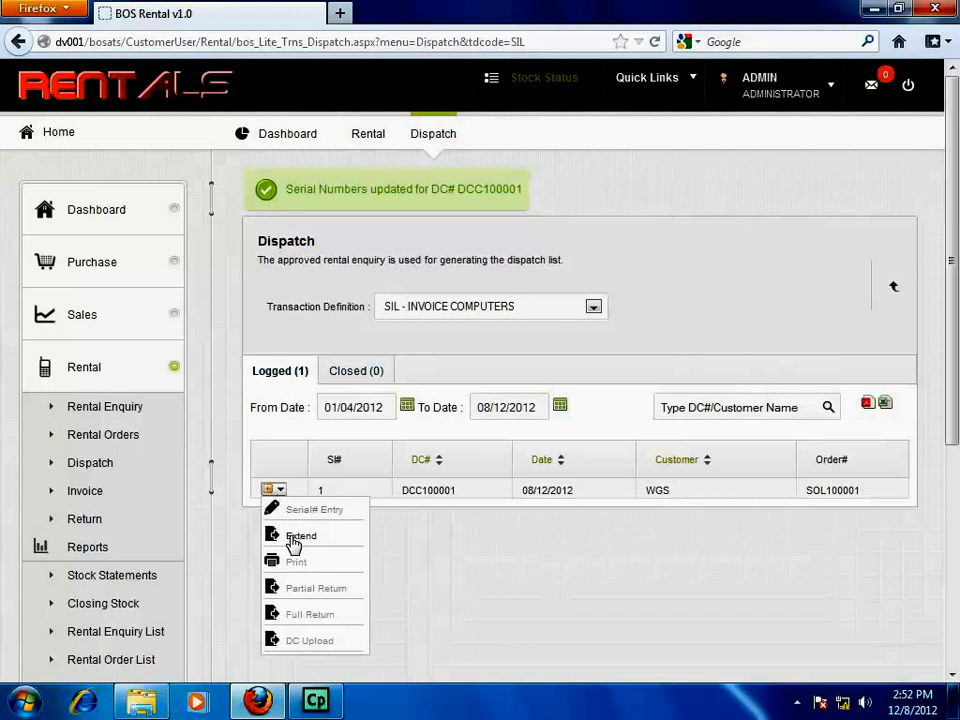
click(293, 540)
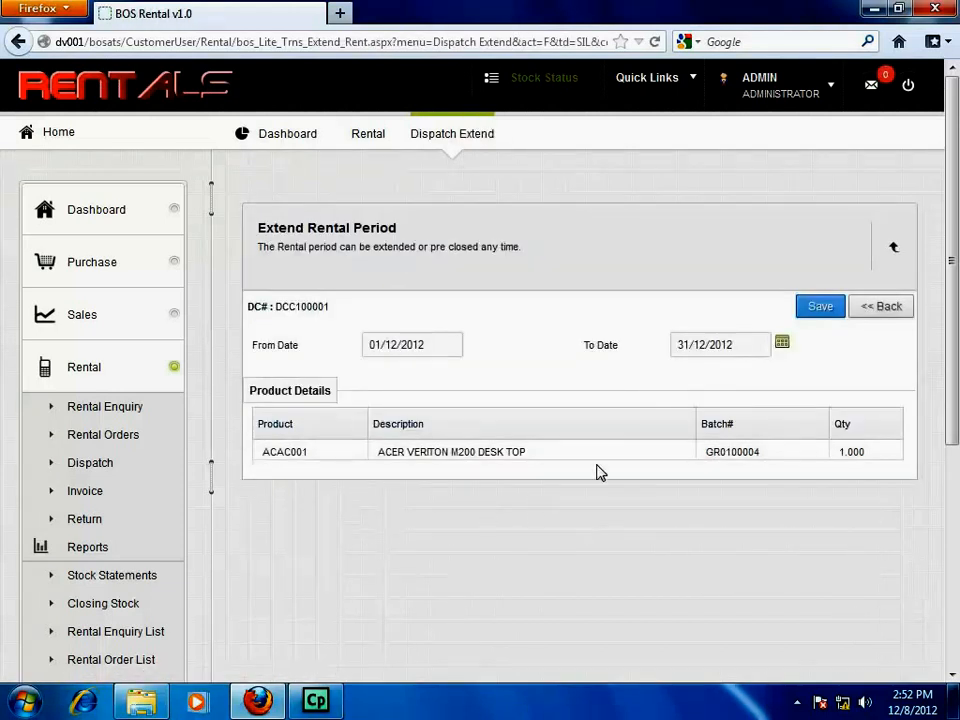
click(784, 346)
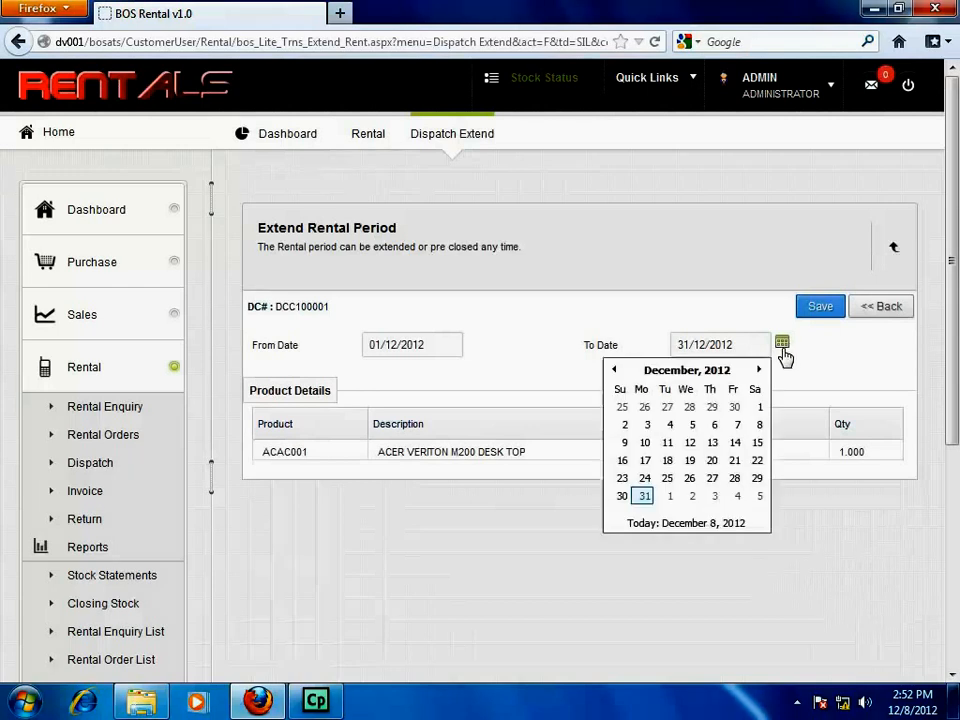
click(760, 371)
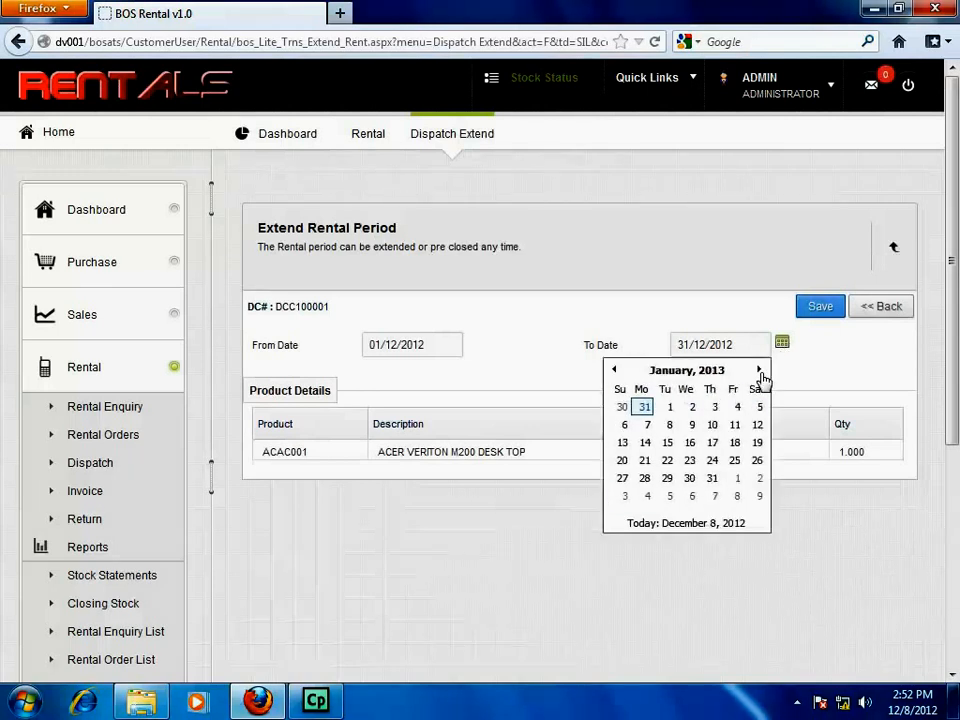
click(711, 479)
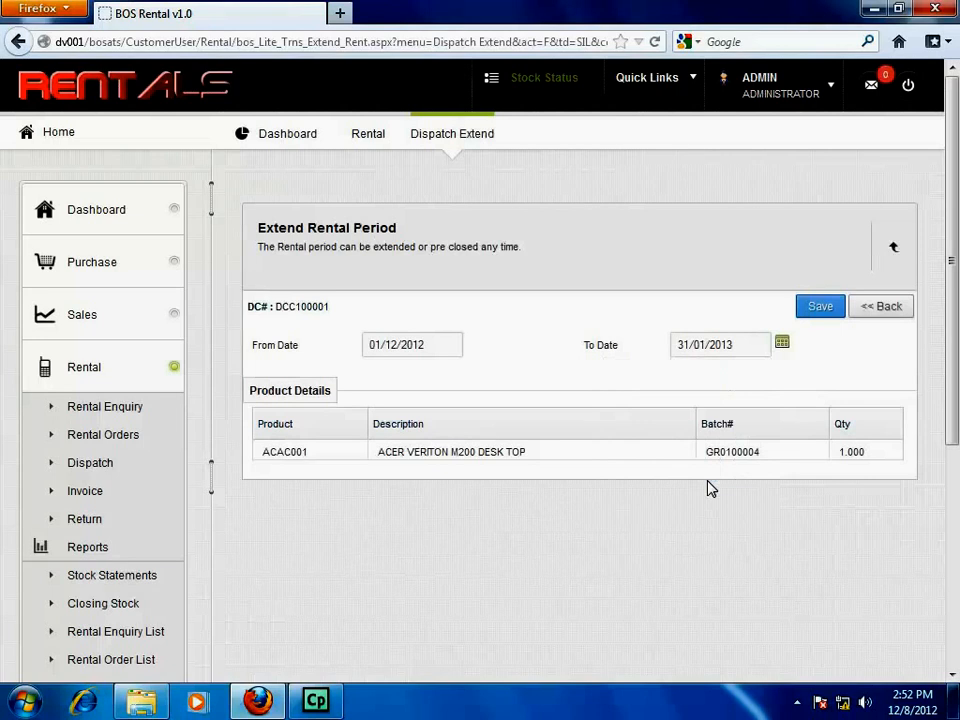
click(820, 307)
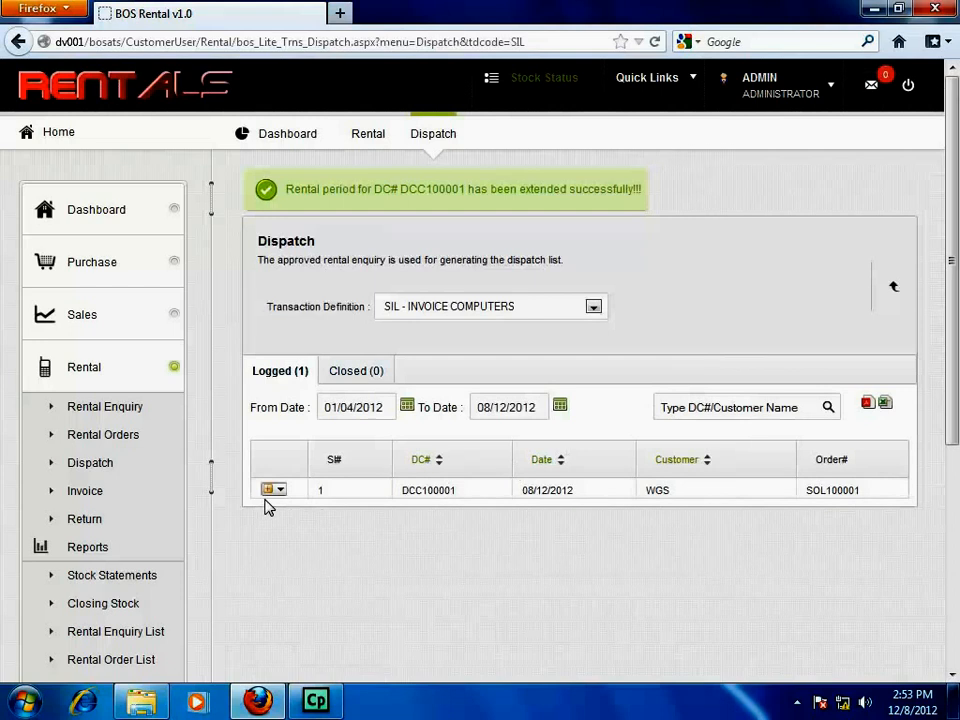
Start a new INVOICE COMPUTERS rental invoice with rental type Monthly, month December-2012 and customer WGS
click(84, 492)
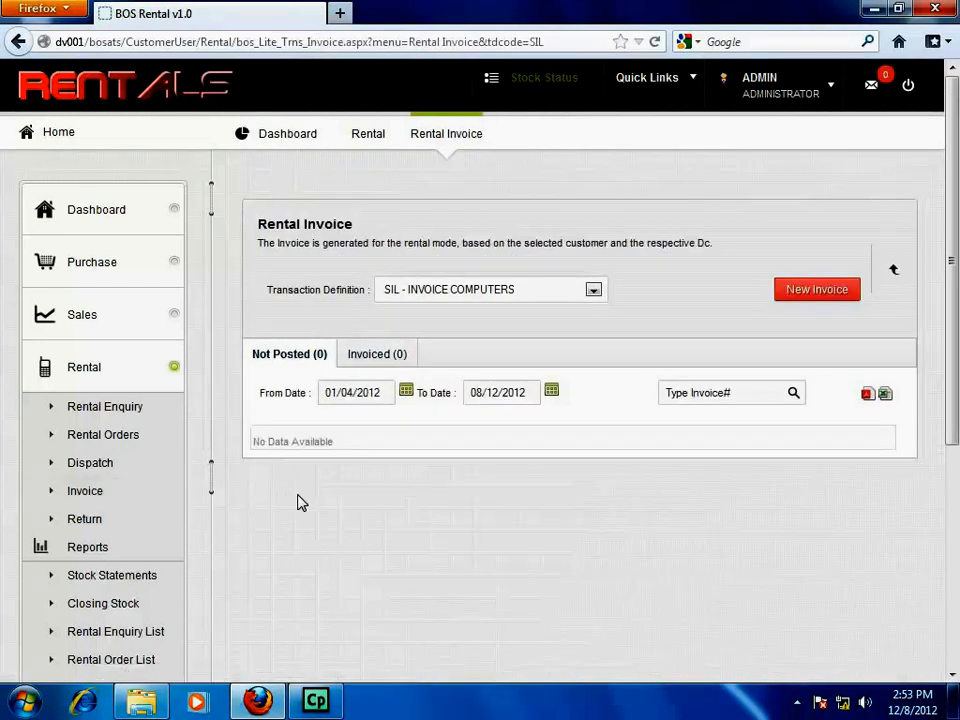
click(806, 292)
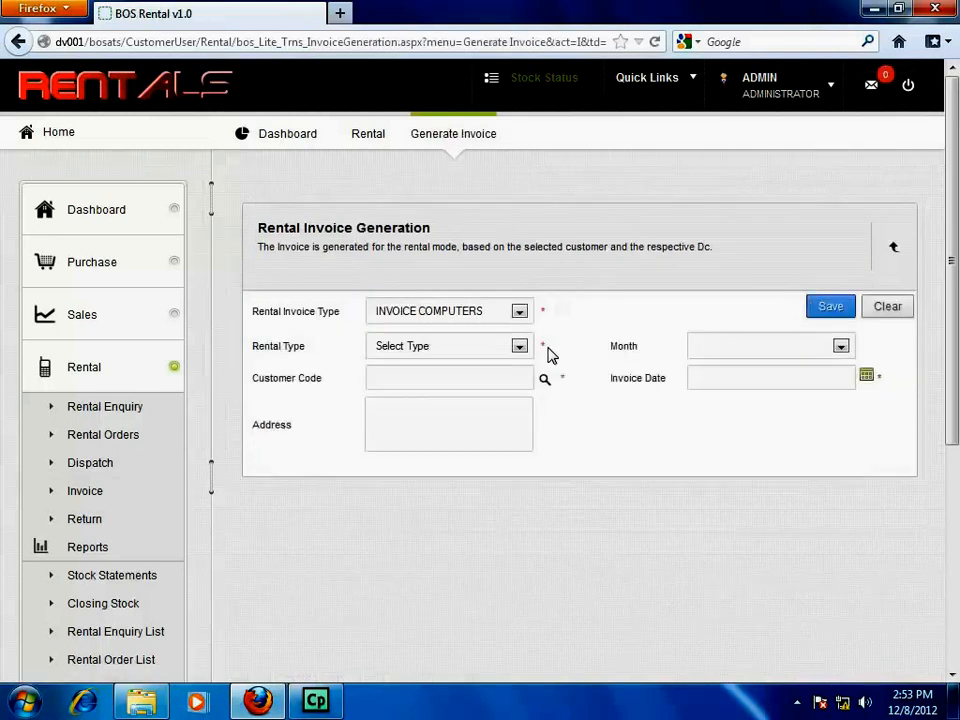
click(518, 347)
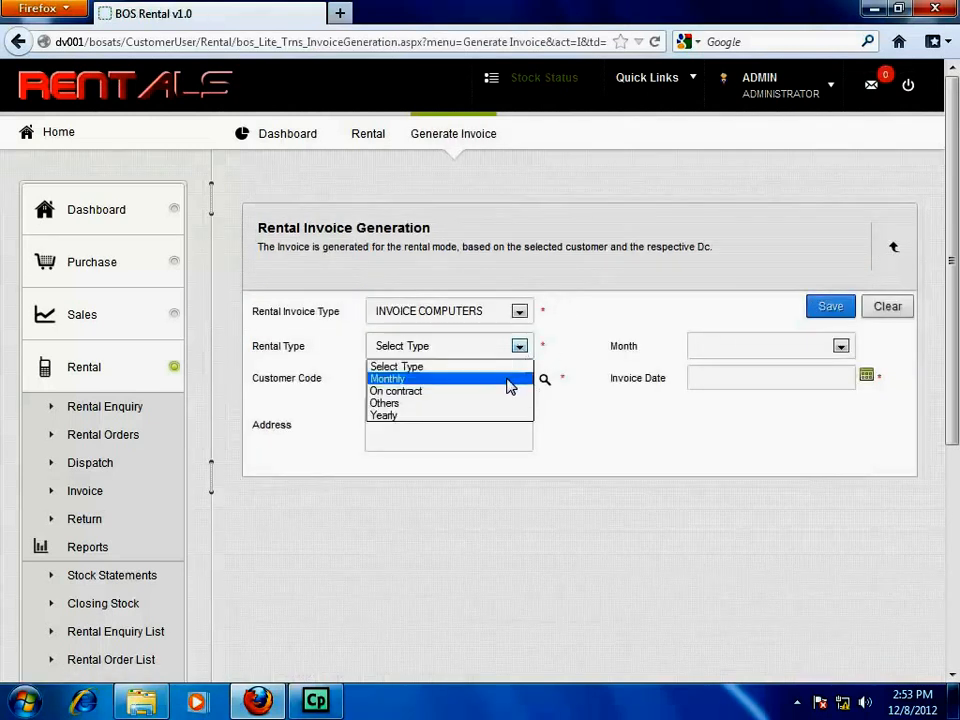
click(508, 380)
click(706, 347)
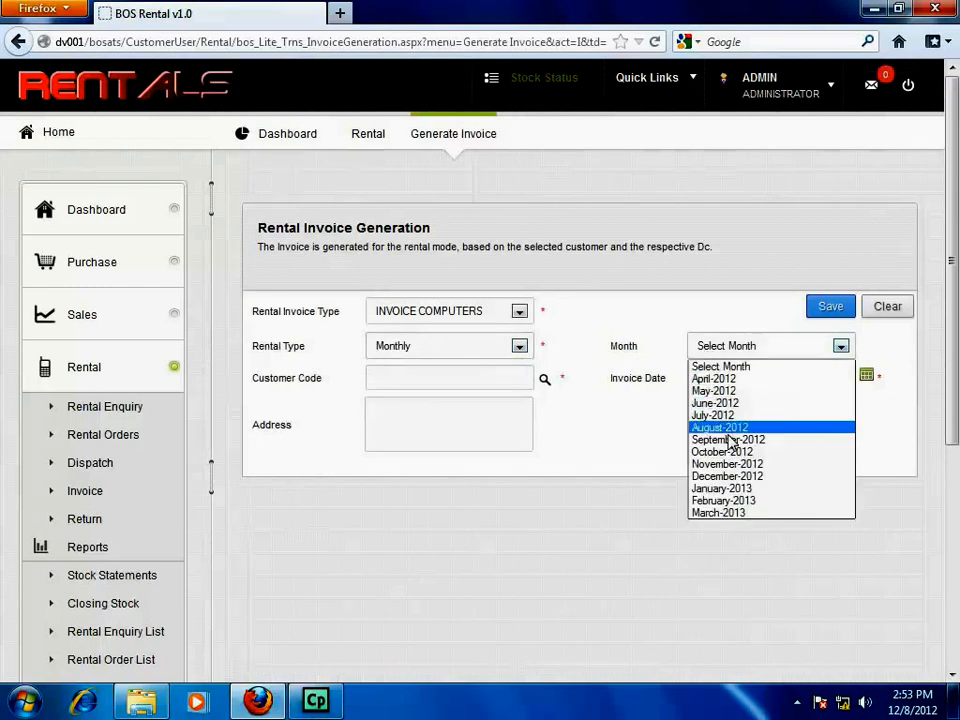
click(731, 478)
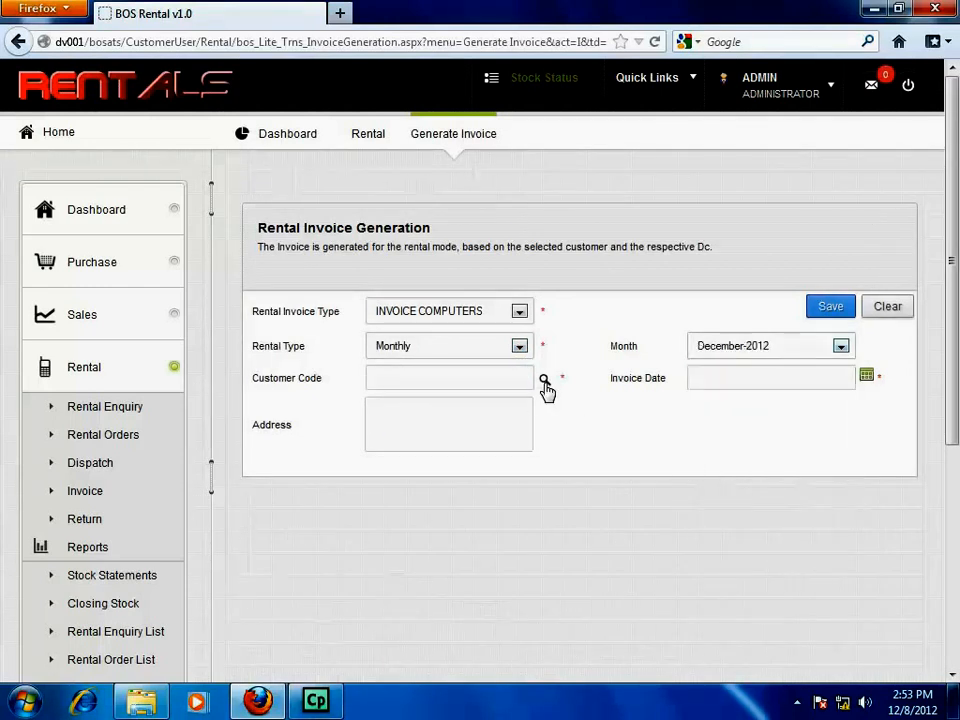
click(544, 381)
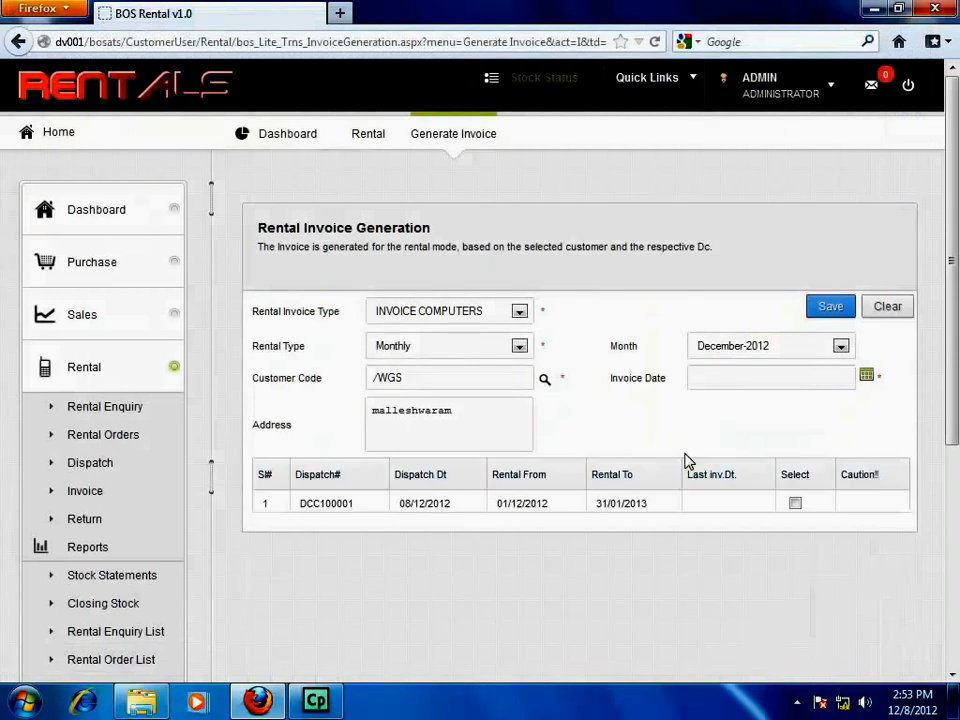
Save the rental invoice dated 01/01/2013 with the customer's listed dispatch selected, and post it to accounts
click(866, 378)
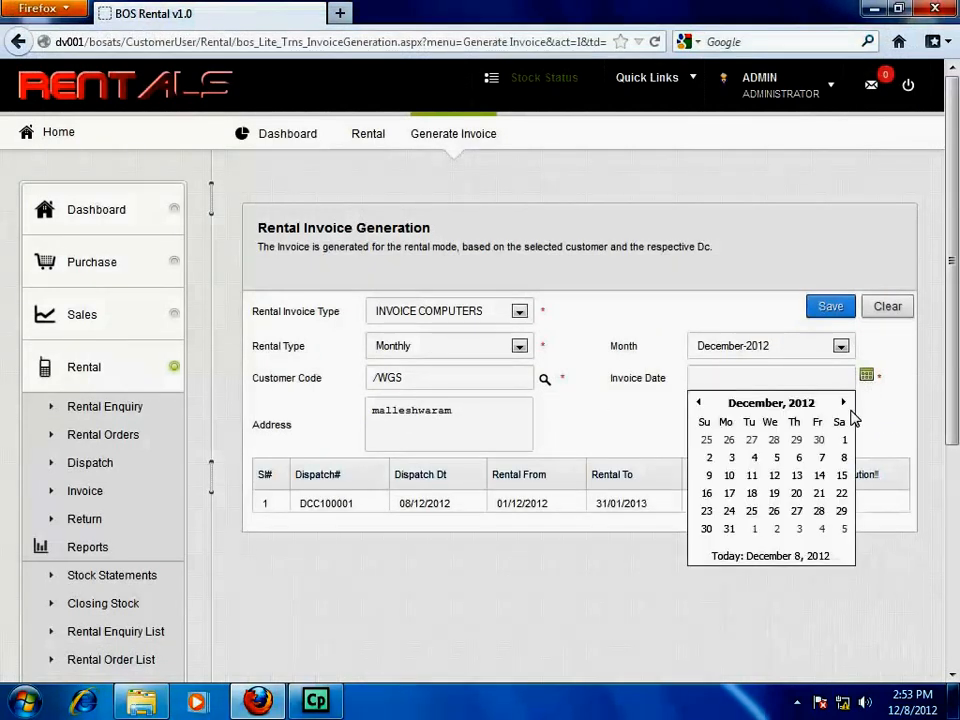
click(755, 528)
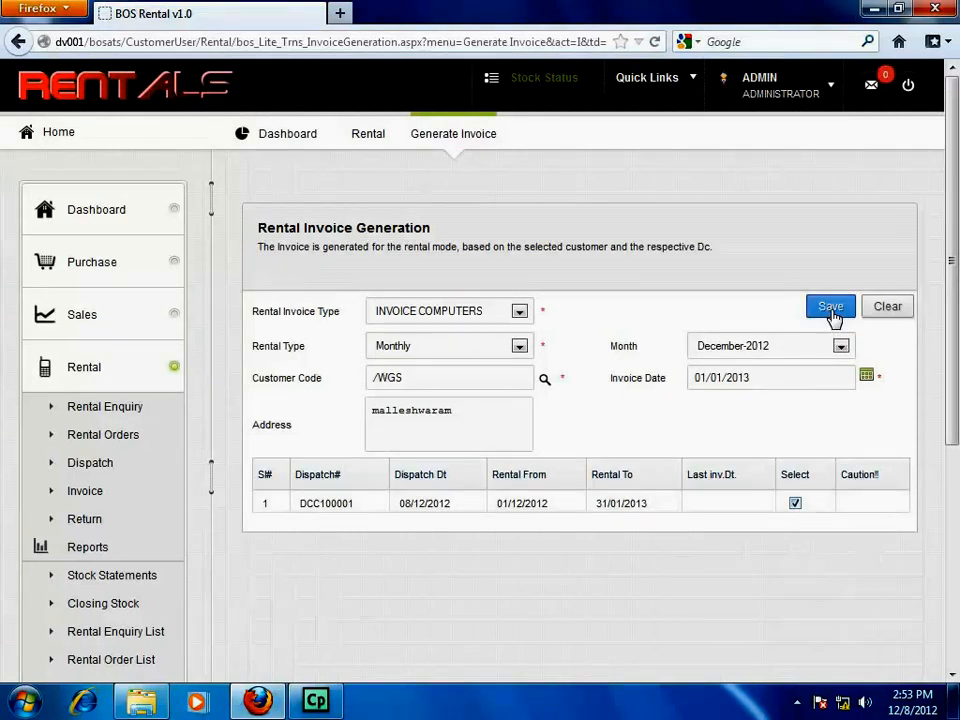
click(833, 314)
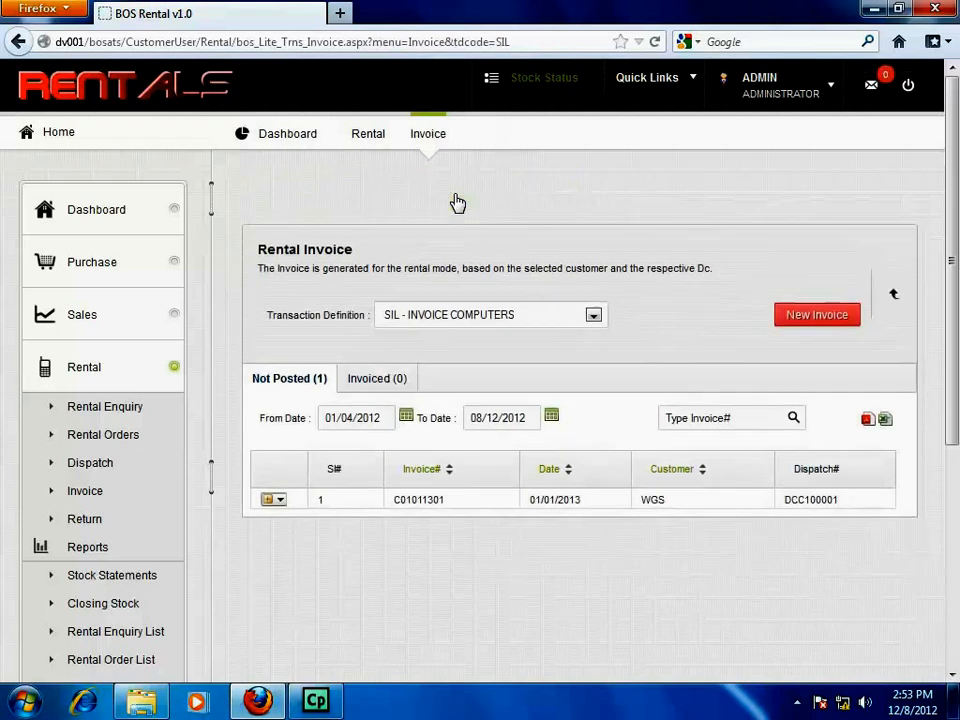
click(280, 475)
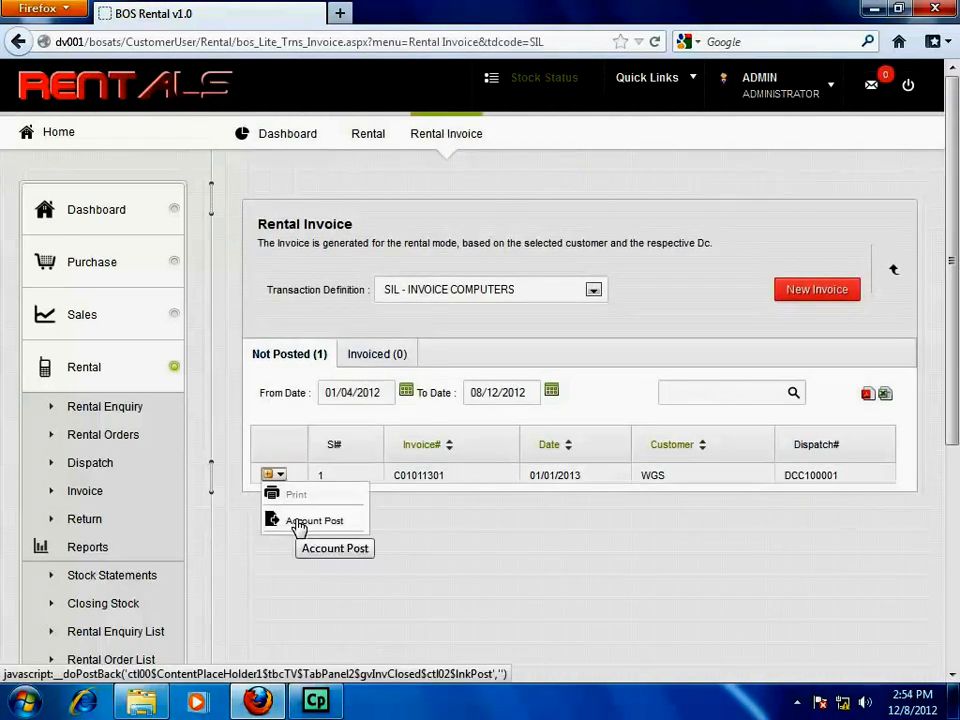
click(298, 524)
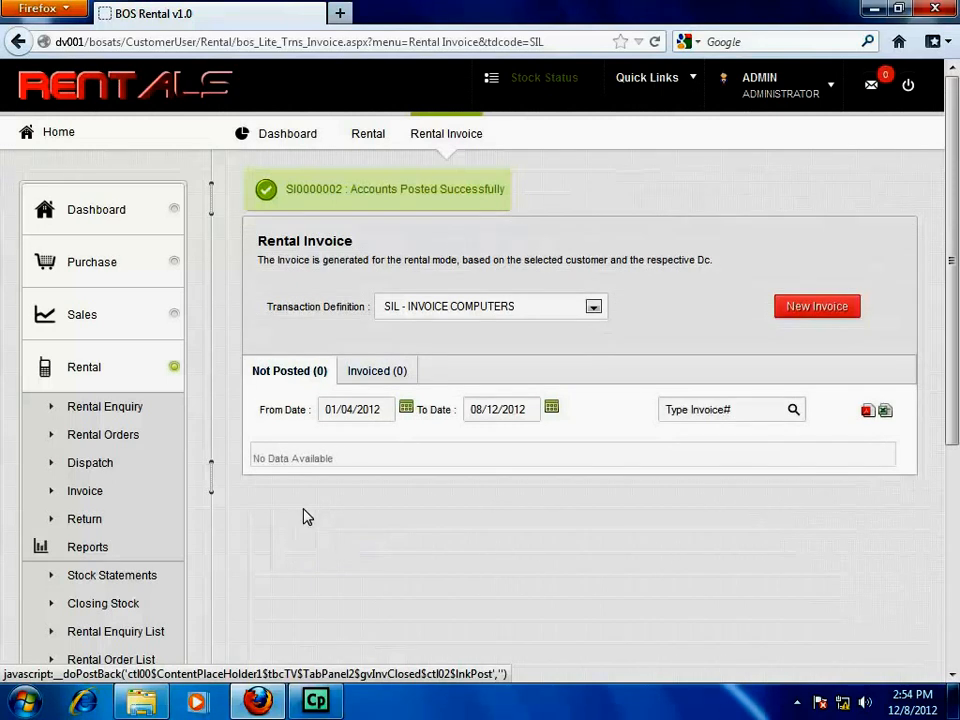
Save a partial return on the logged dispatch for product ACAC001 with transaction quantity 1 and serial 001-01
click(108, 470)
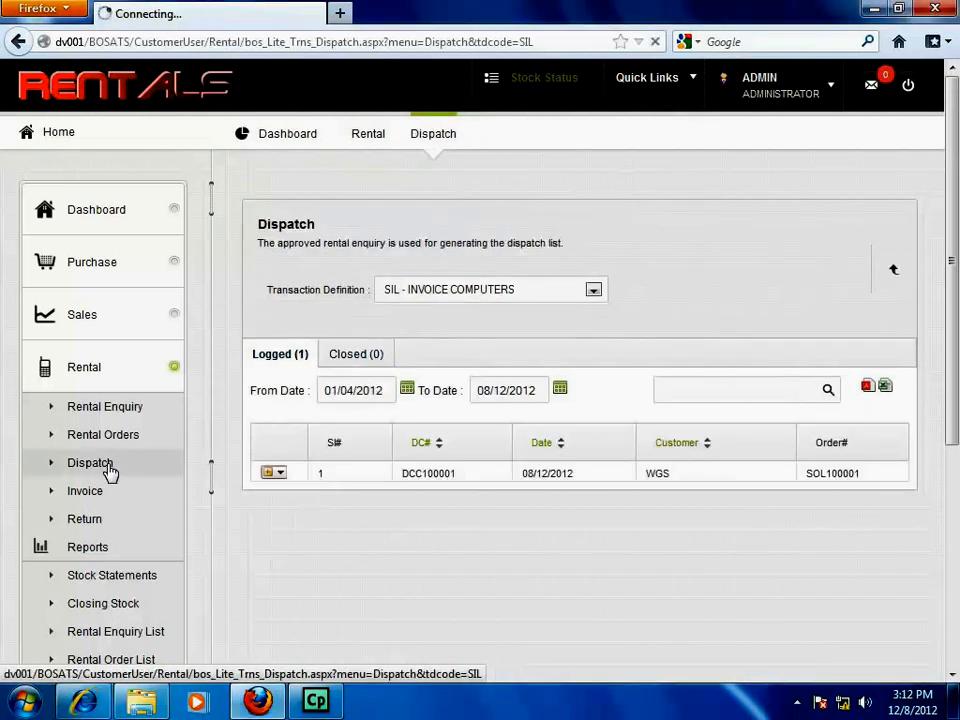
click(276, 476)
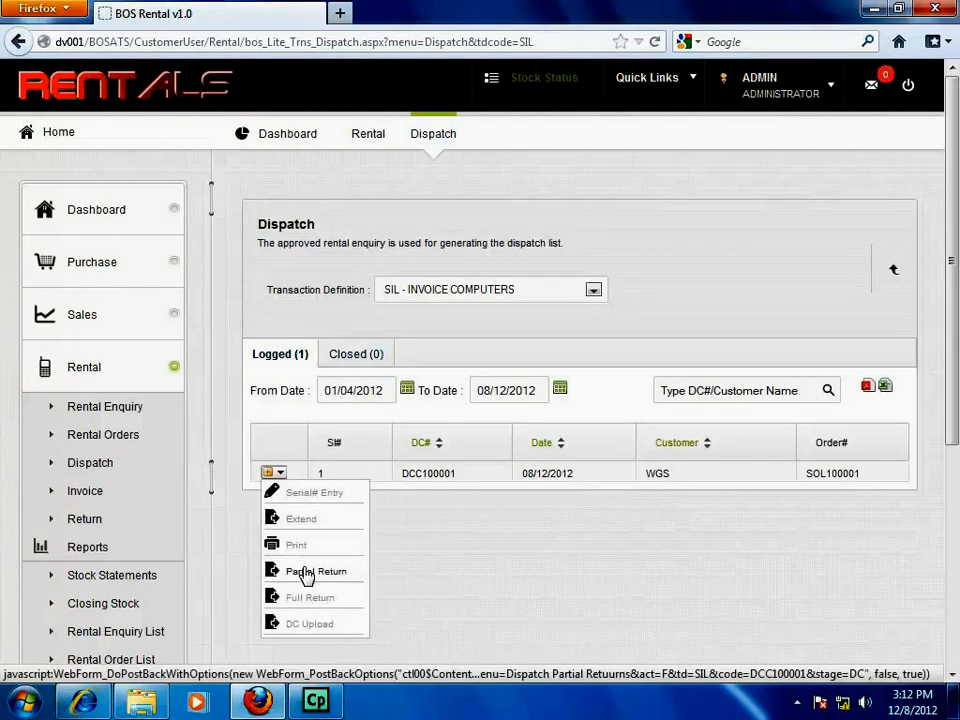
click(305, 572)
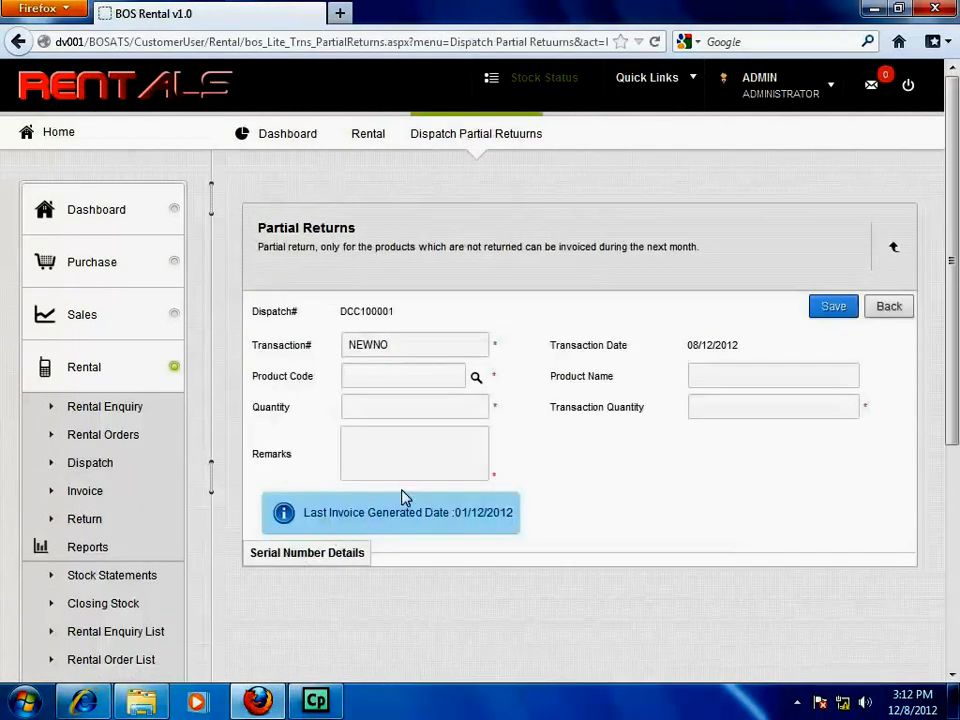
click(476, 384)
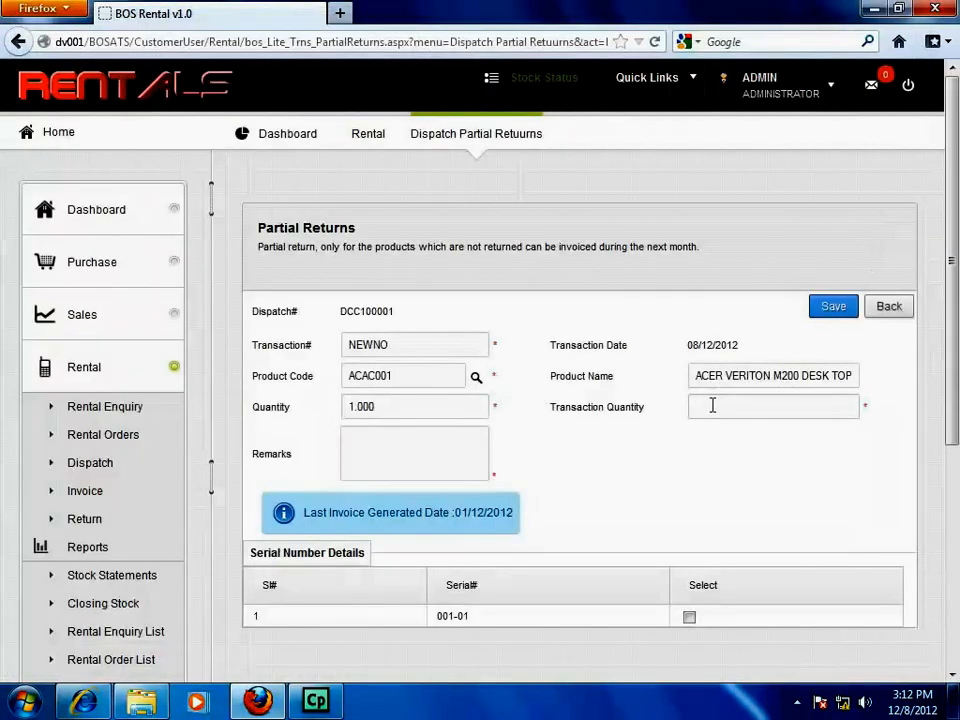
scroll(519, 477, down, 2)
click(689, 511)
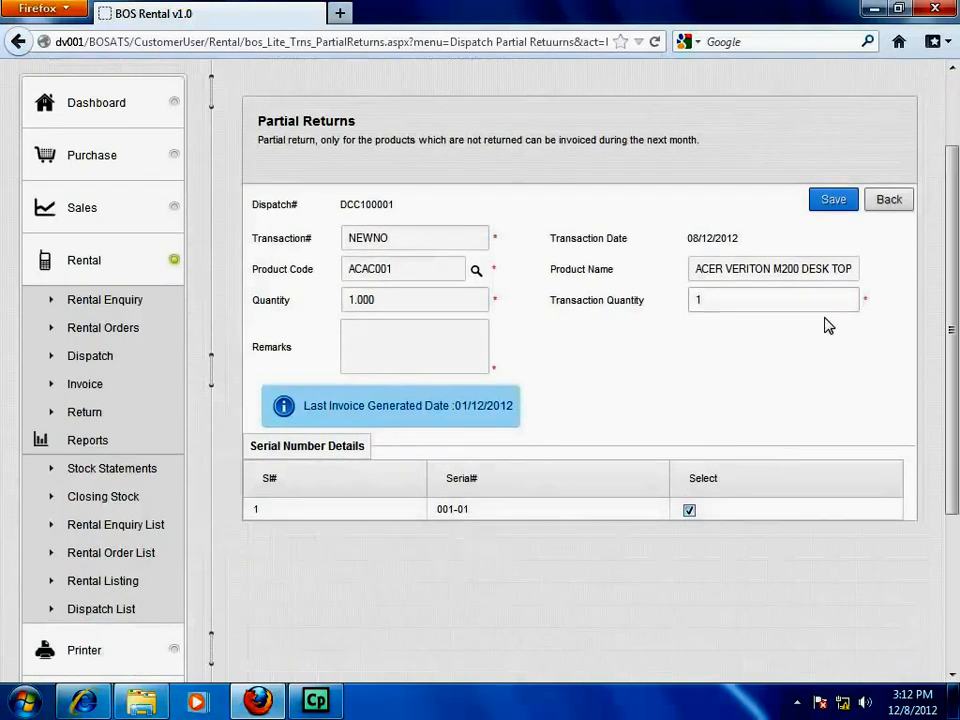
click(832, 200)
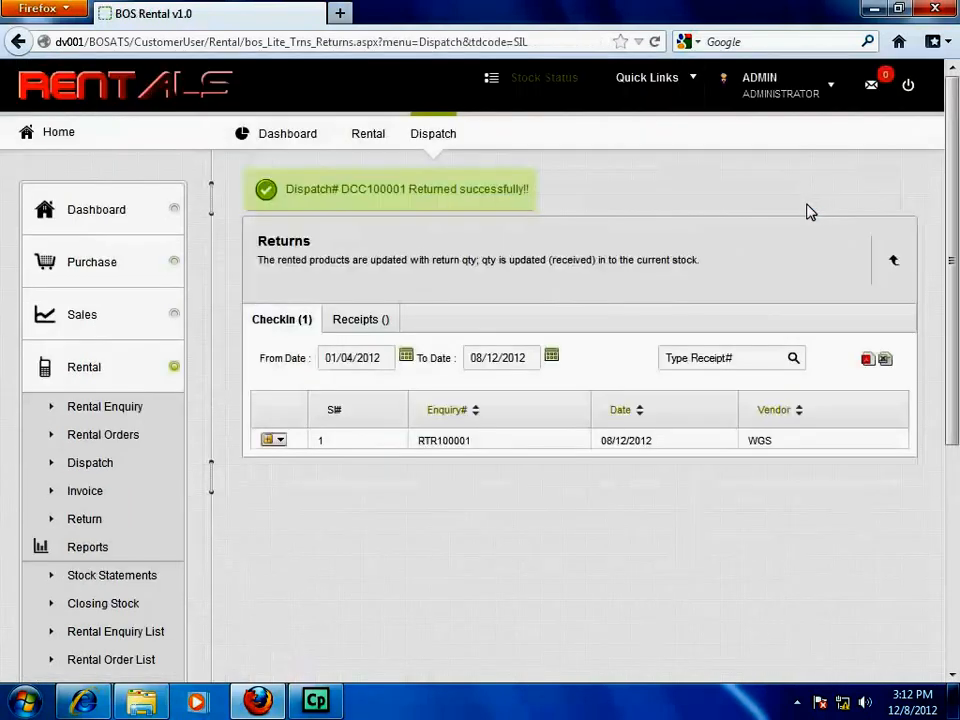
Receive the returned item waiting for check-in and submit its receipt with defect quantity 0
click(278, 440)
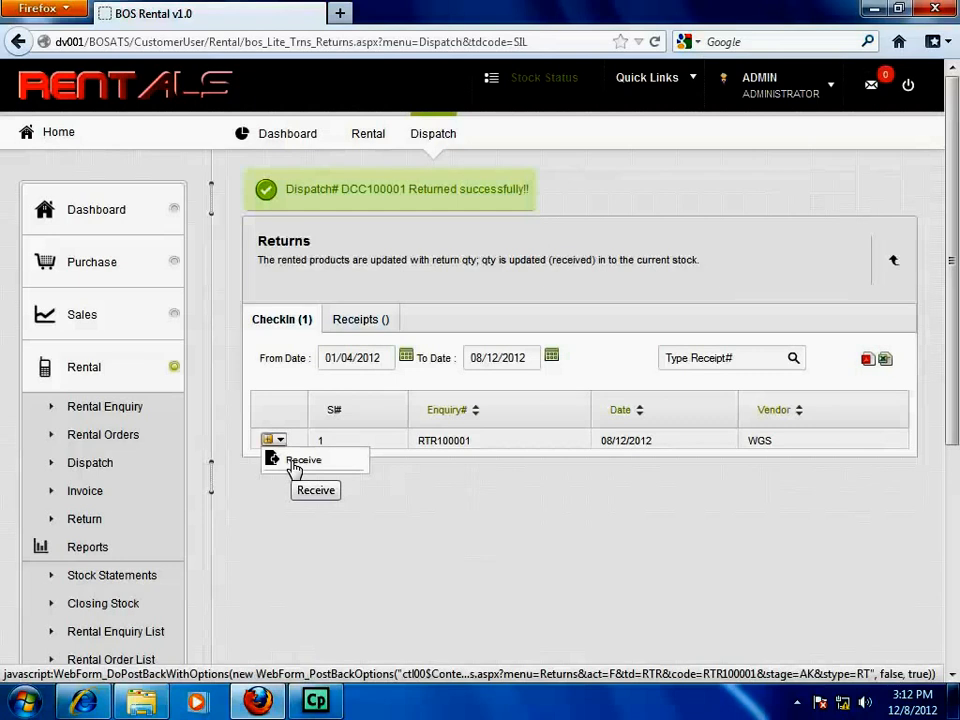
click(295, 462)
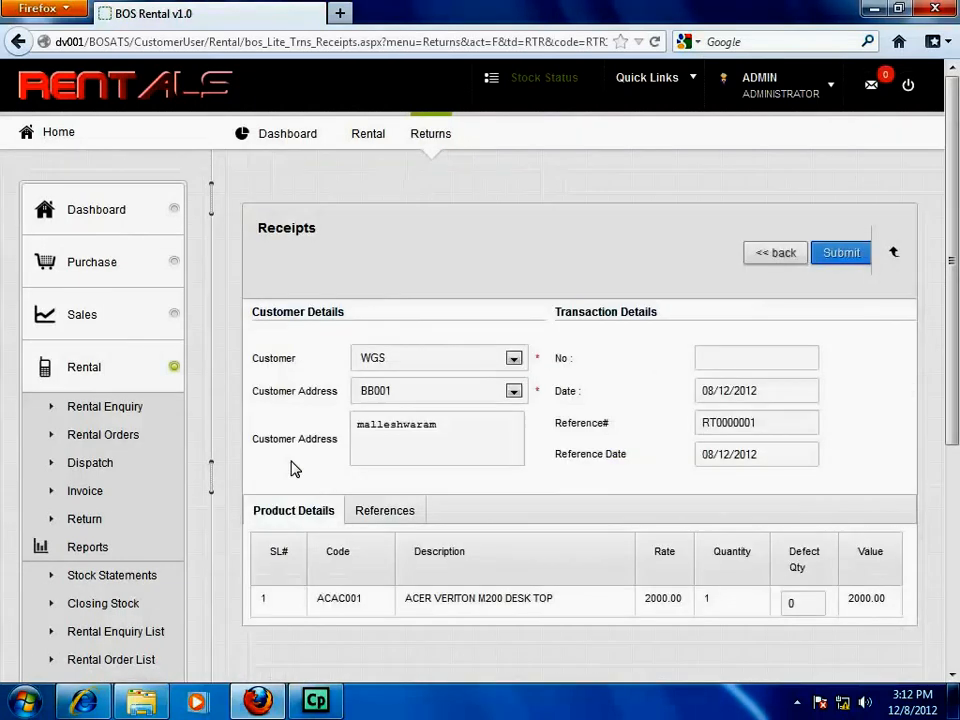
click(825, 257)
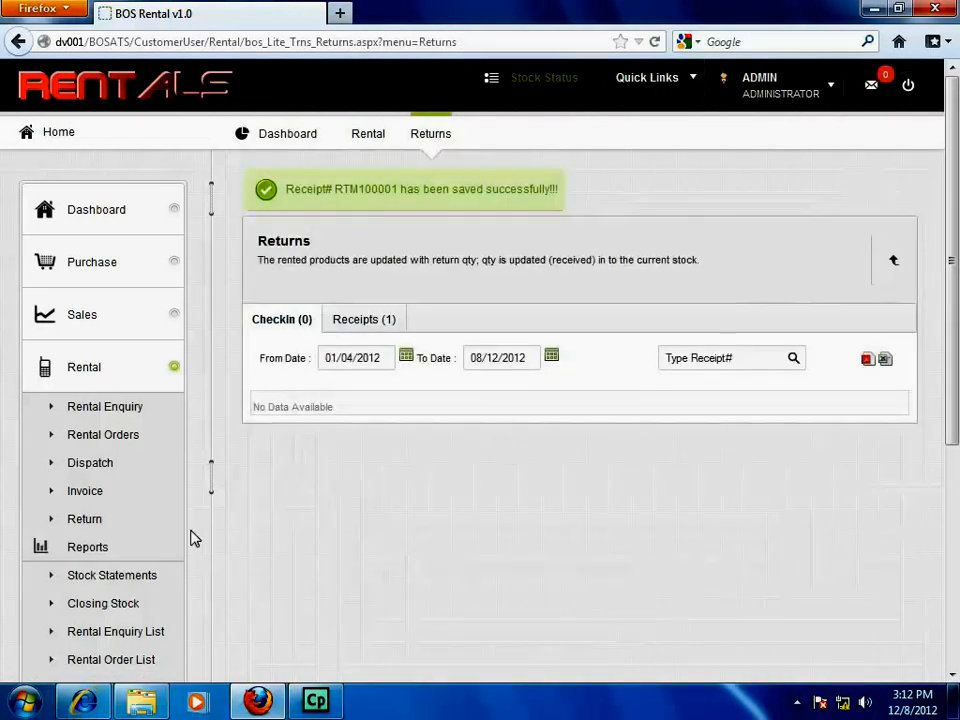
Assign serial 001-01 to product ACAC001 on the rental return receipt and save it
click(80, 520)
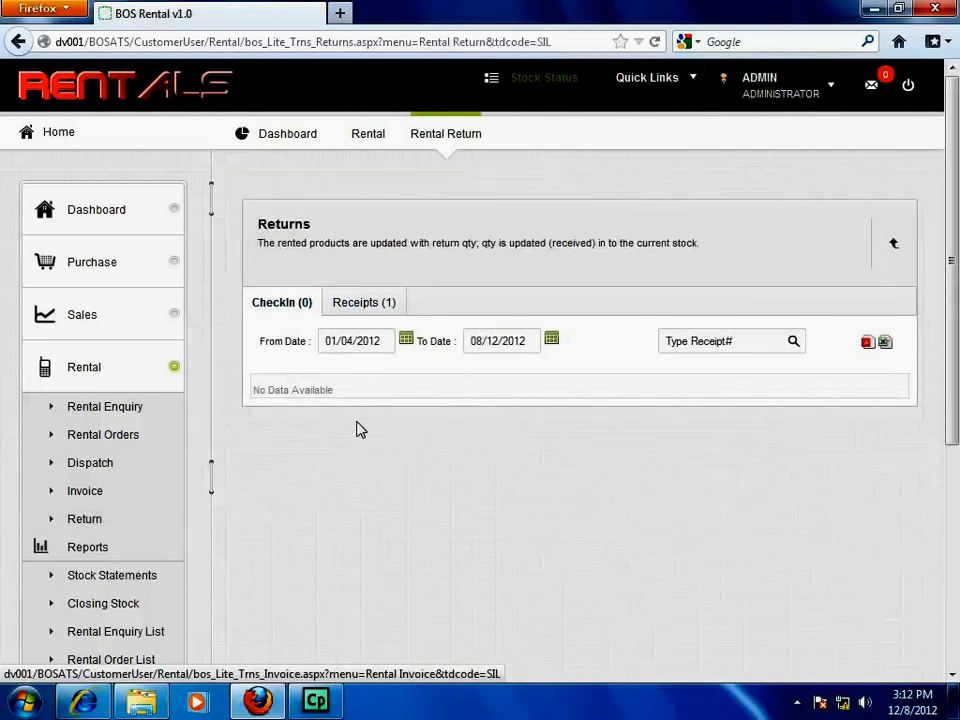
click(366, 311)
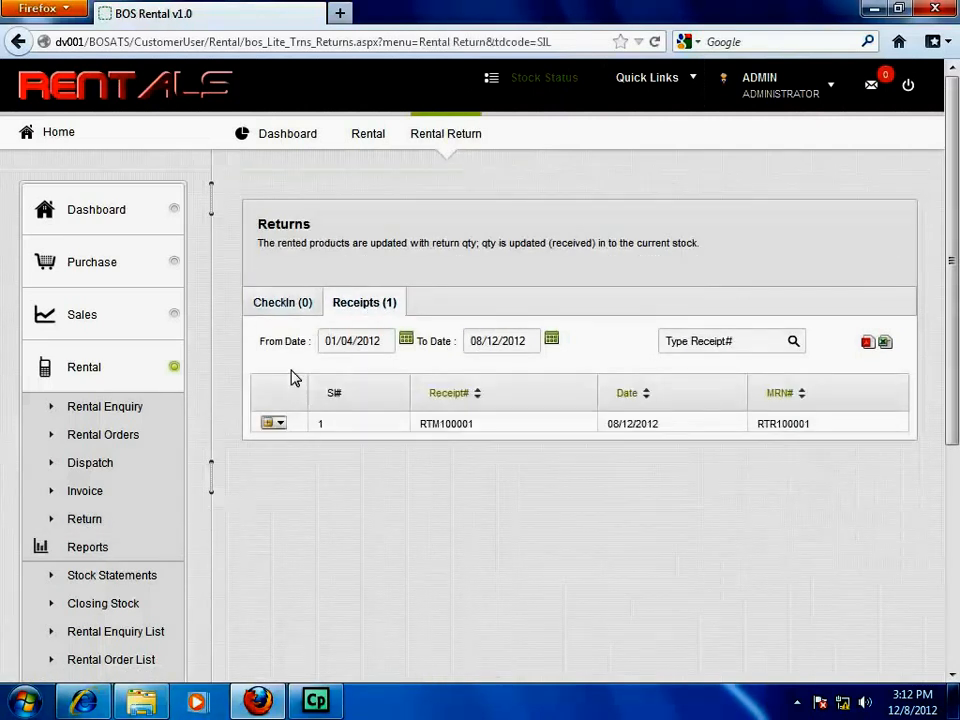
click(274, 423)
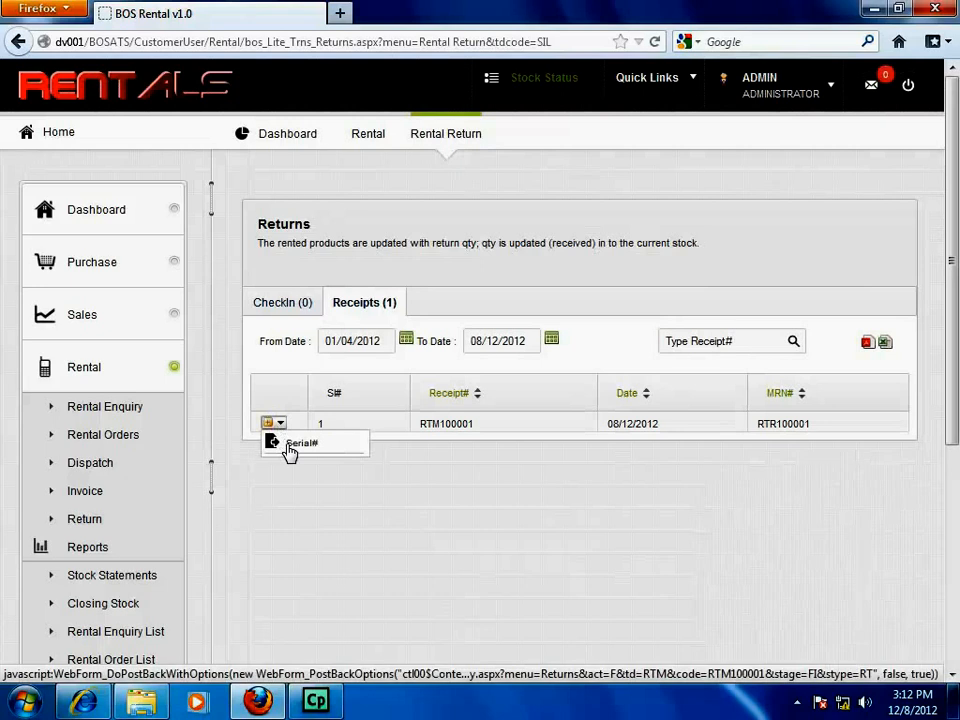
click(290, 443)
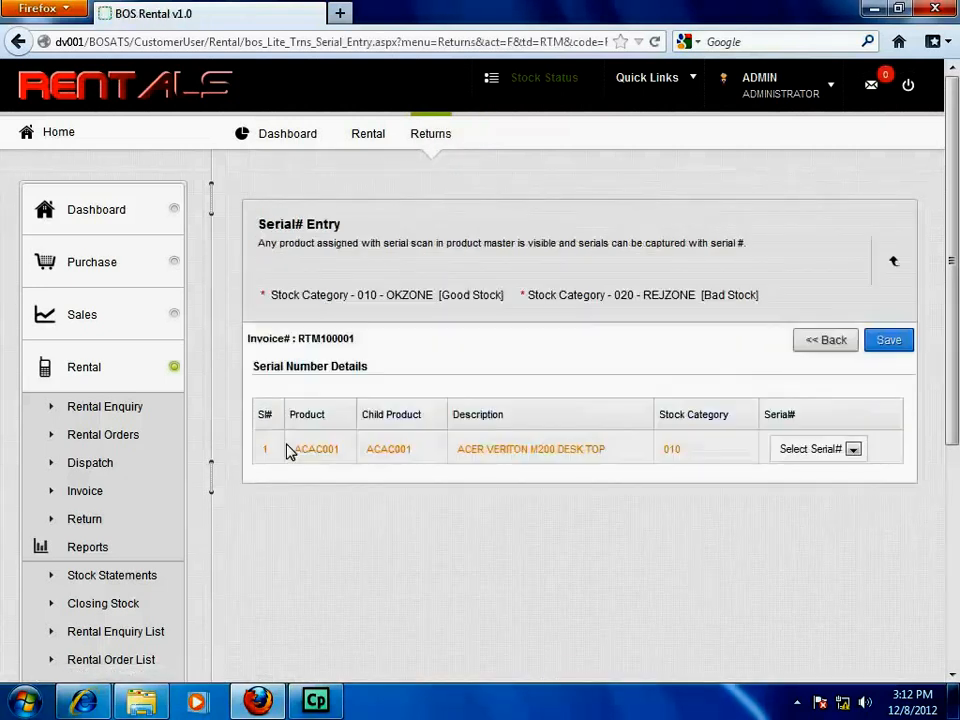
click(850, 452)
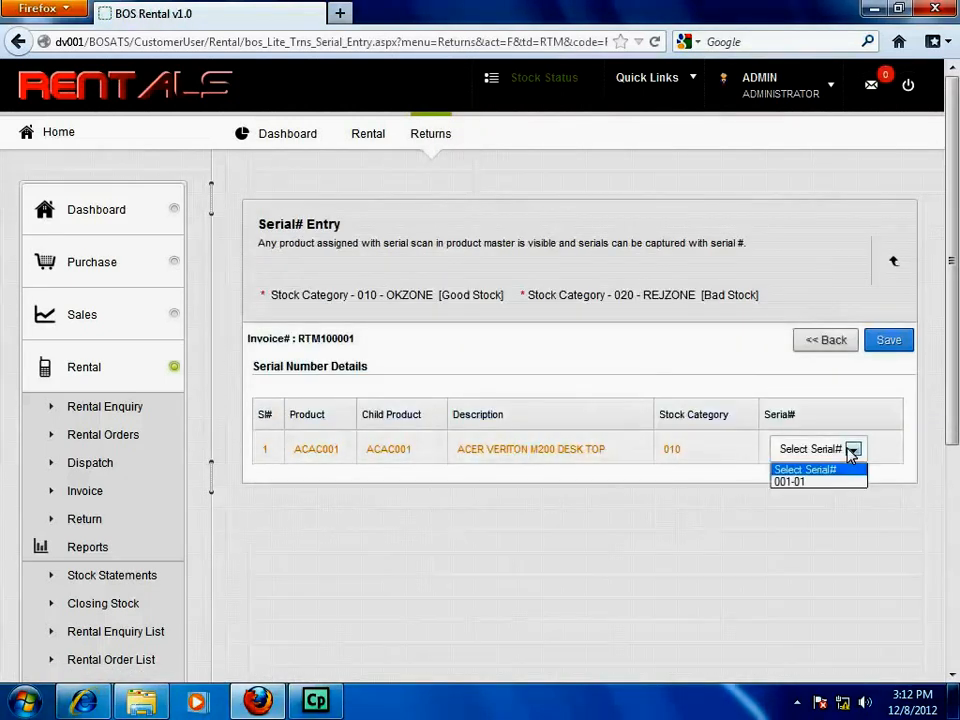
click(809, 481)
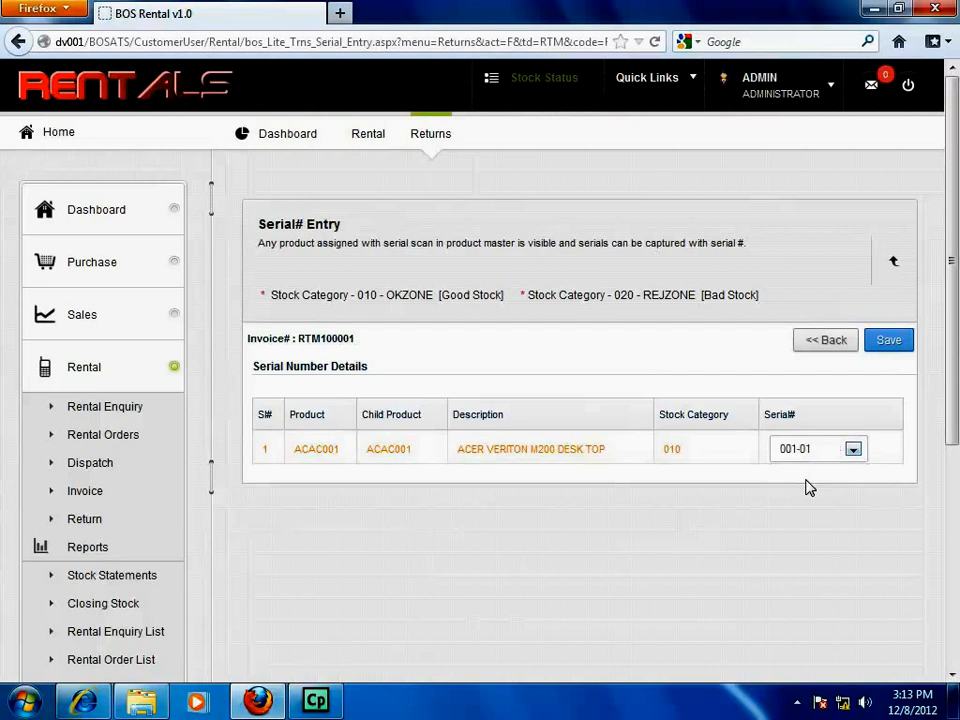
click(888, 342)
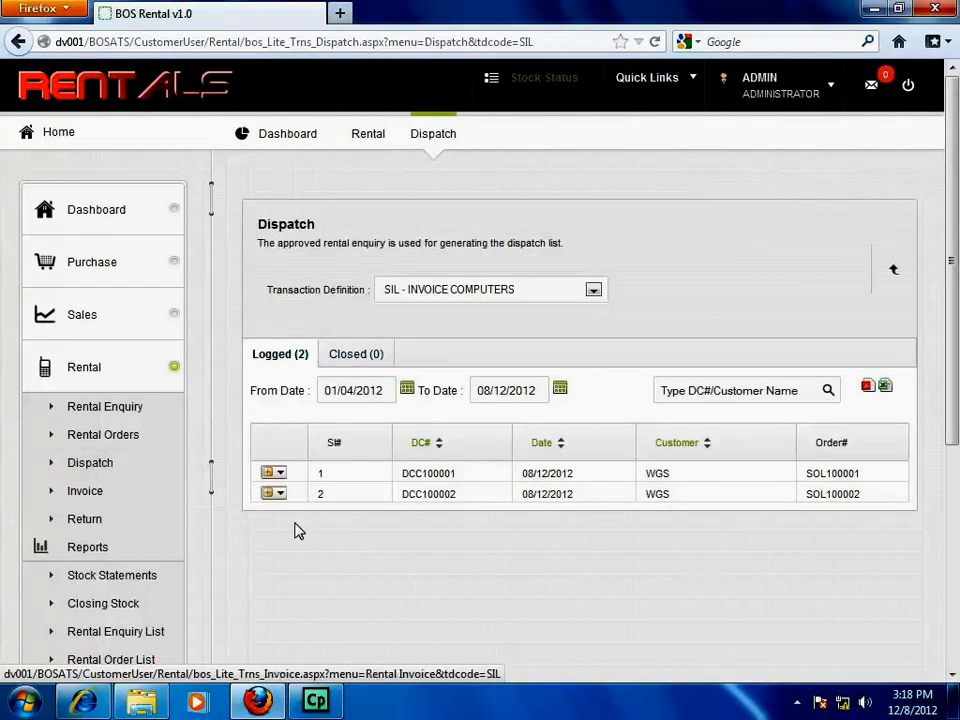
Start a full return of the second logged dispatch and select serial 001-02 from batch GR0100004
click(277, 494)
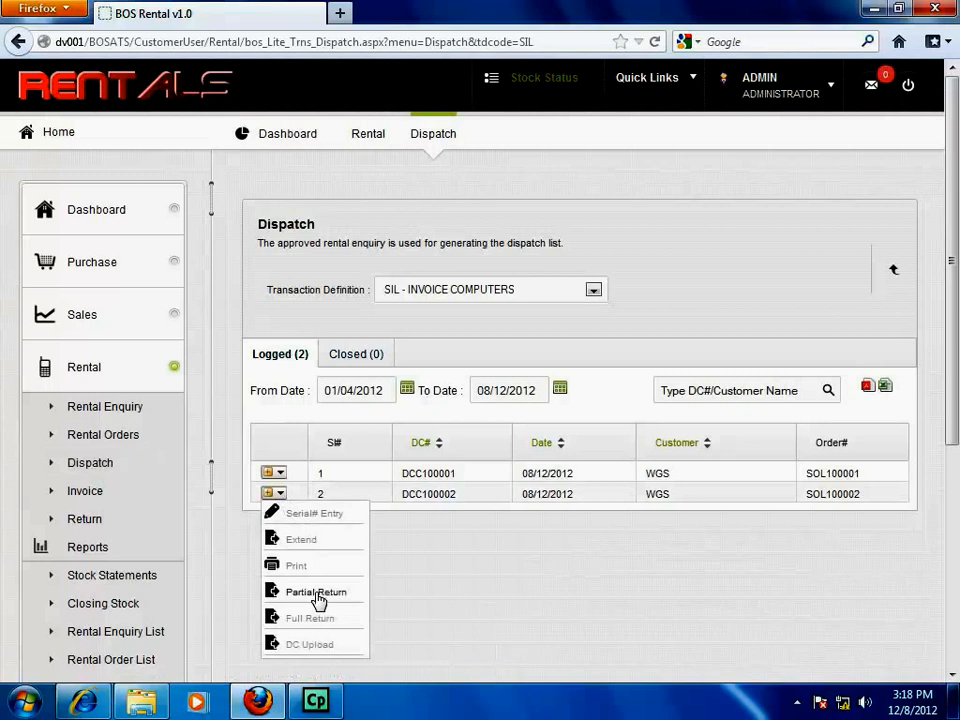
click(310, 619)
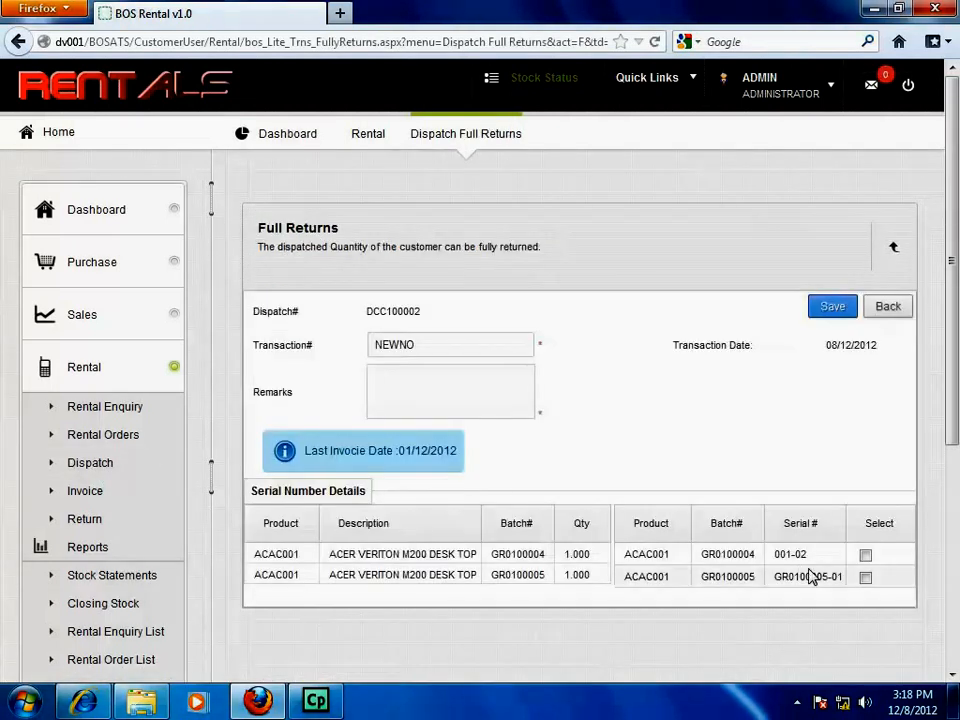
click(866, 556)
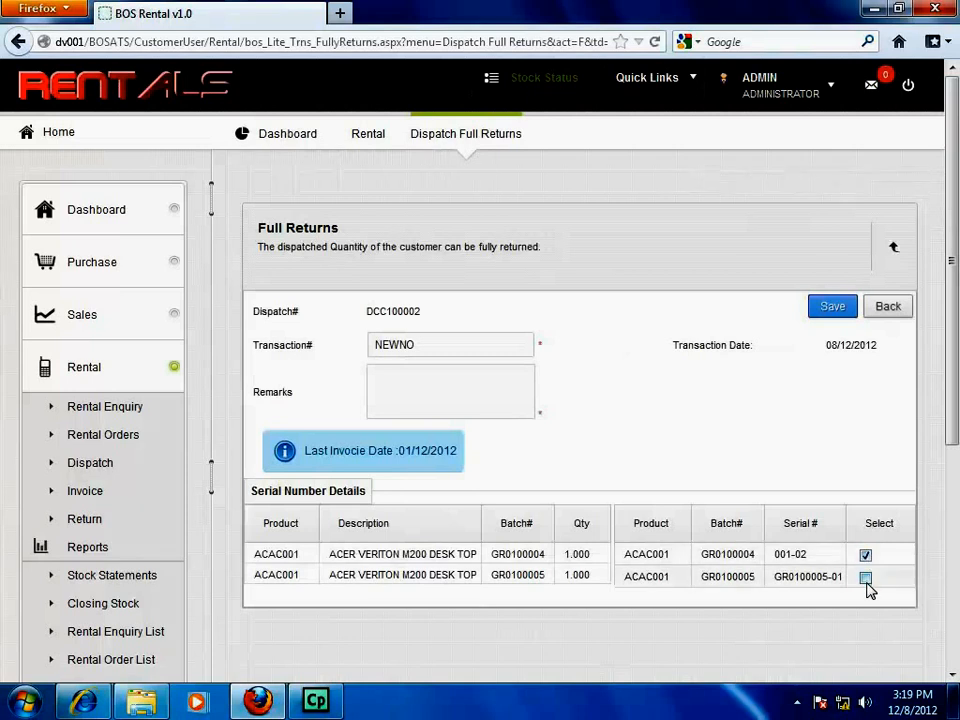